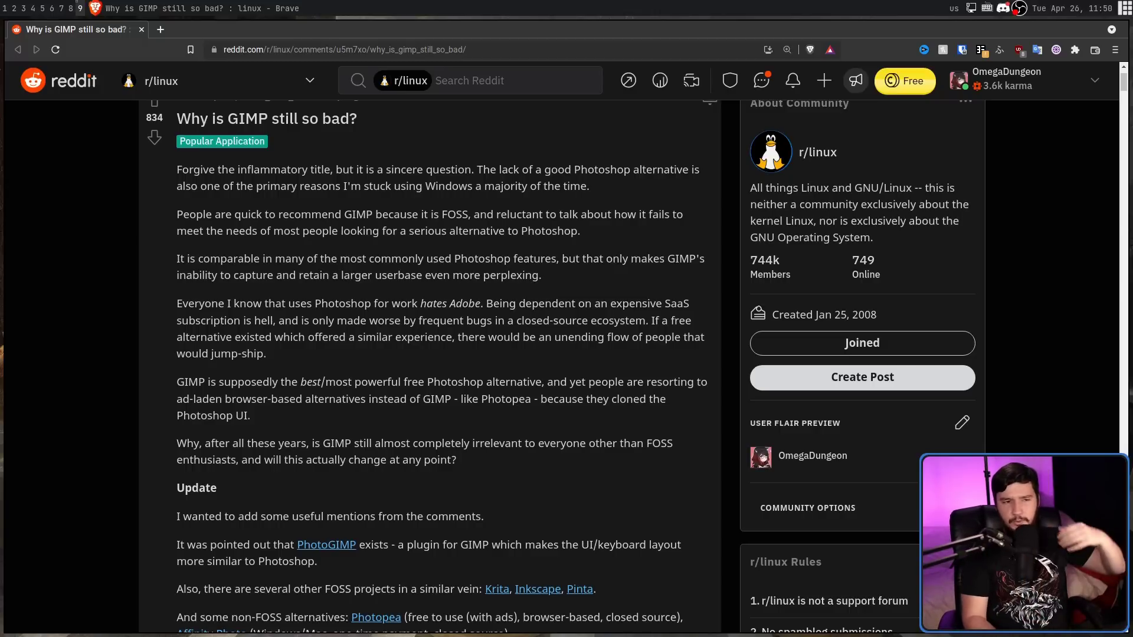
Switch to the GIMP window and cancel a new image, leaving the workspace empty.
key("super+1")
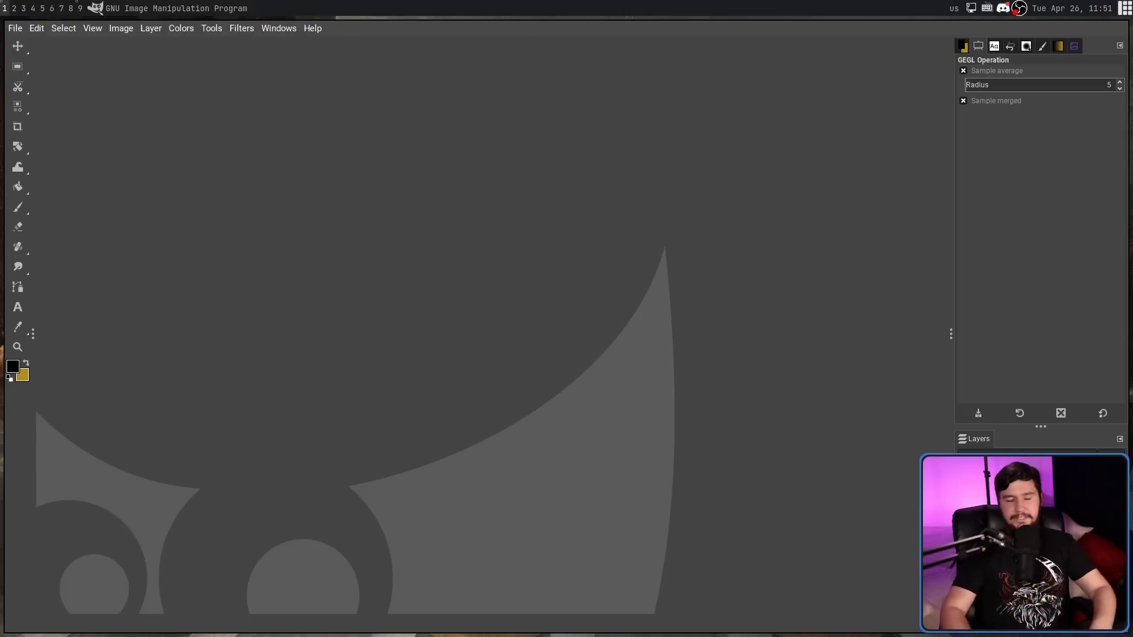
left_click(31, 29)
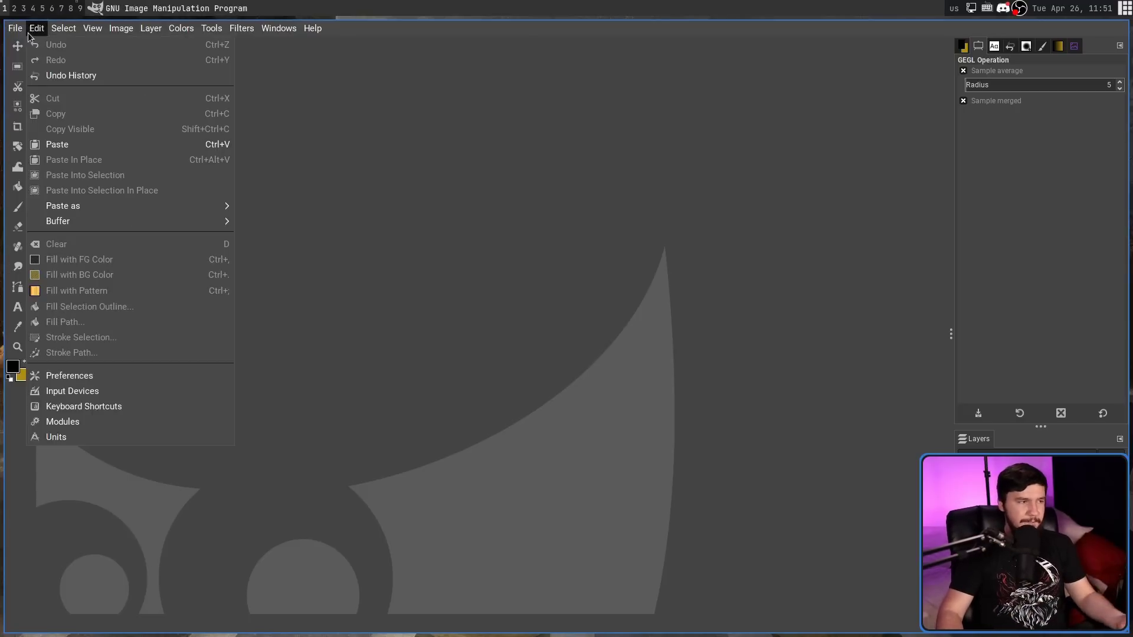
left_click(26, 45)
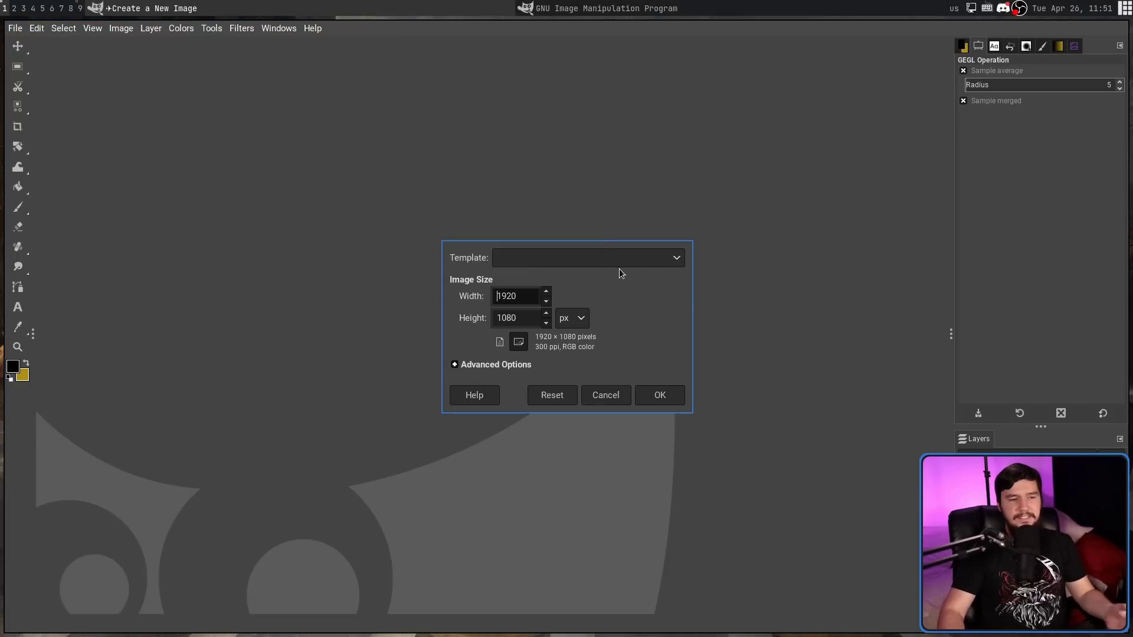
left_click(618, 393)
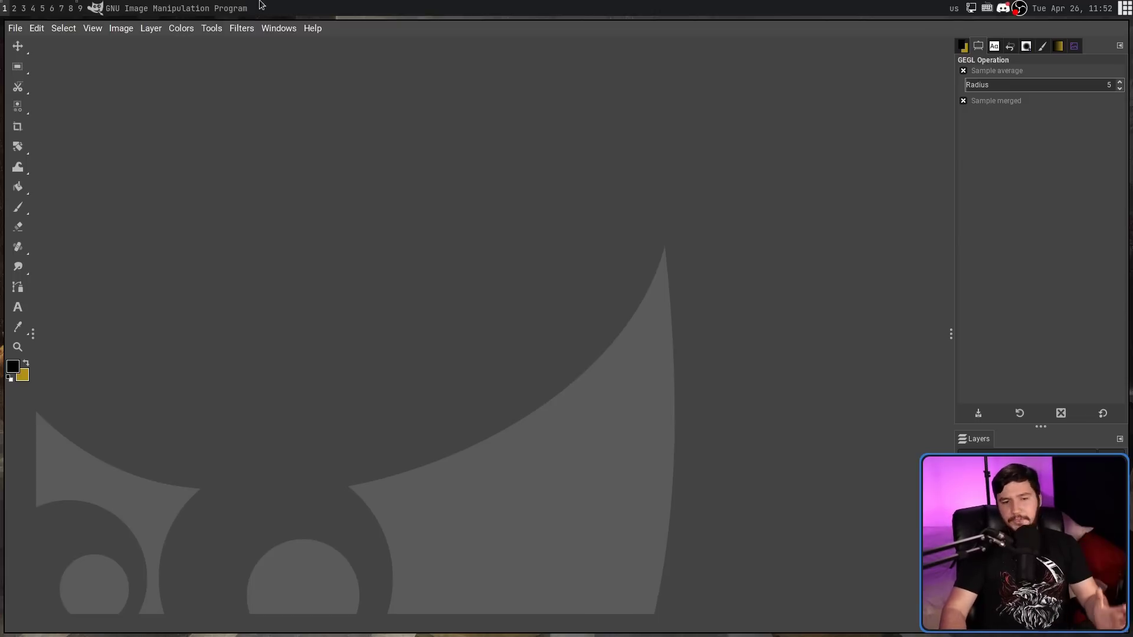
Open thumbnail-template.xcf from recent files and select Pasted Layer in the Layers panel.
left_click(13, 28)
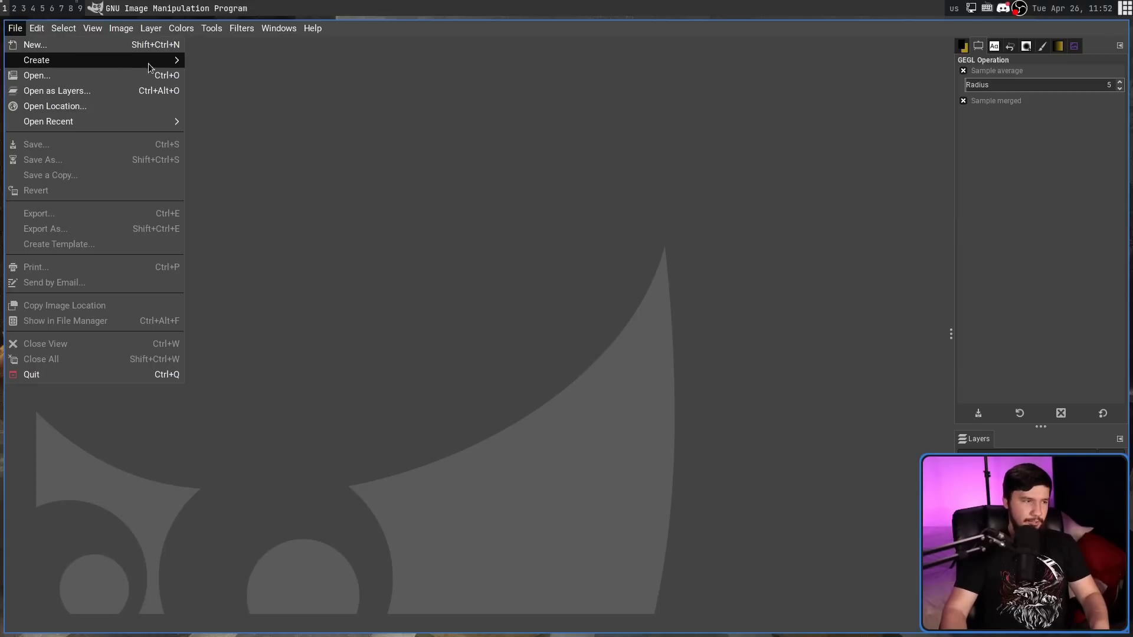
mouse_move(171, 60)
mouse_move(118, 121)
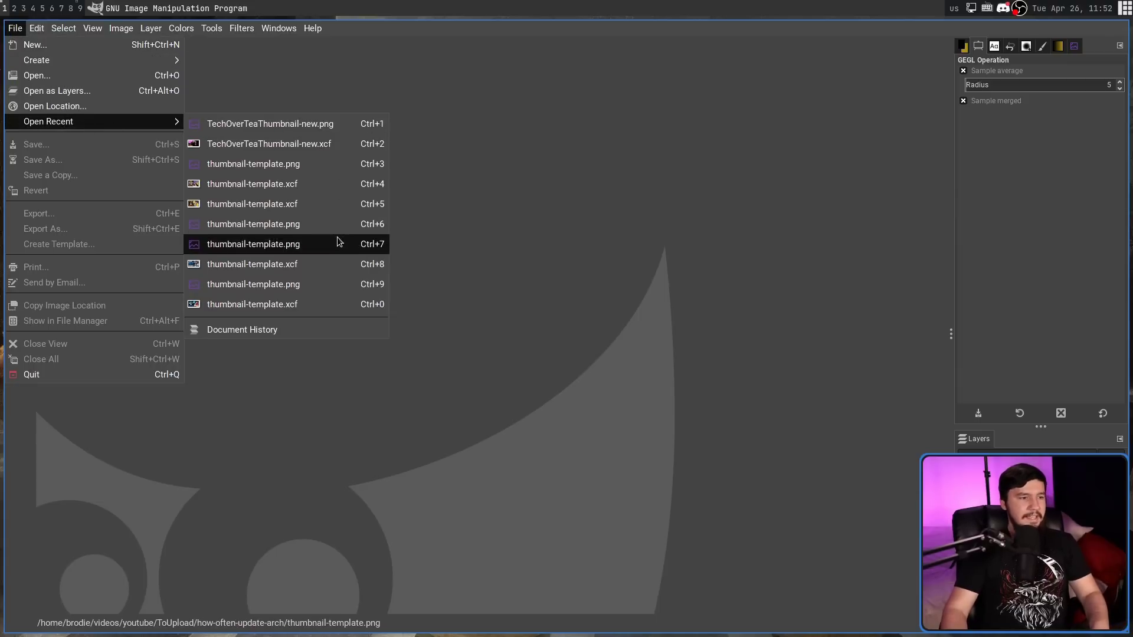
left_click(336, 209)
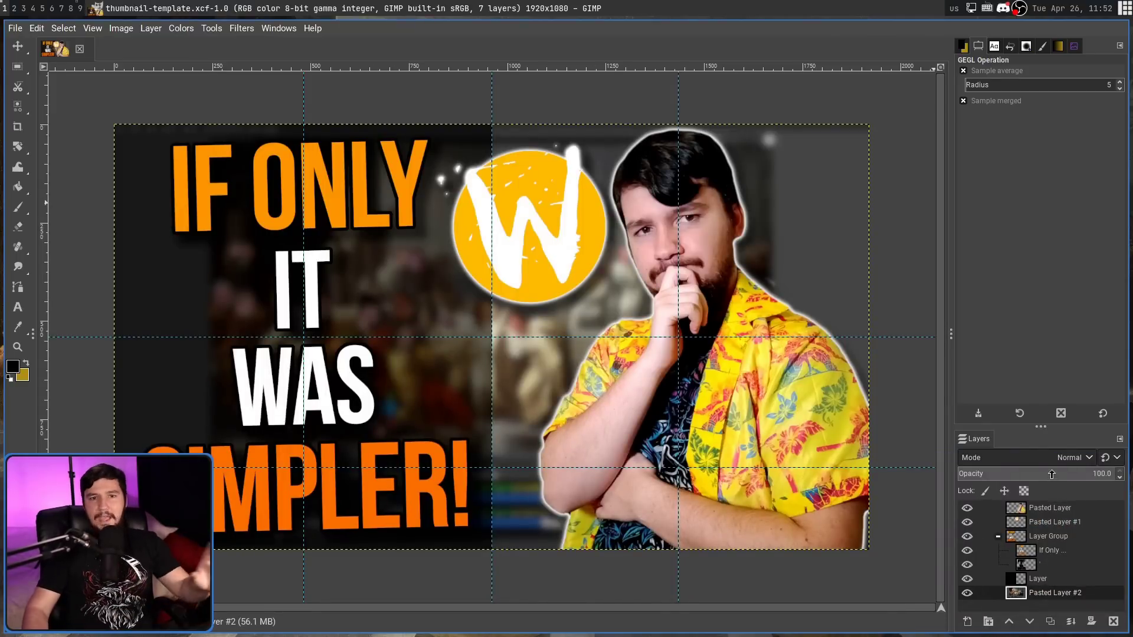
left_click(1040, 511)
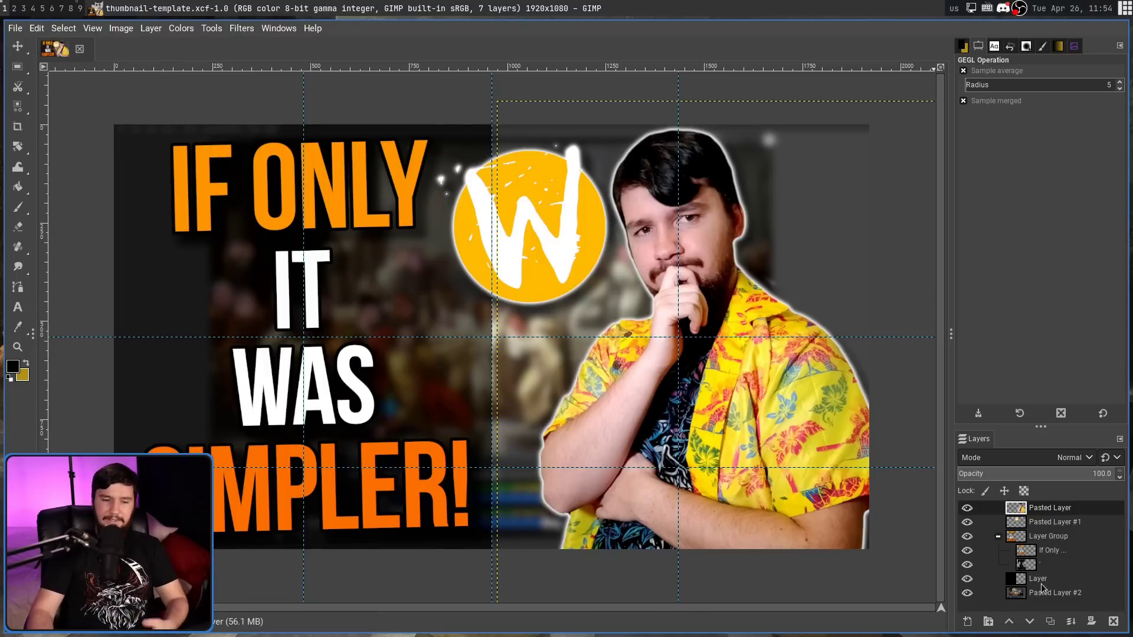
left_click(988, 622)
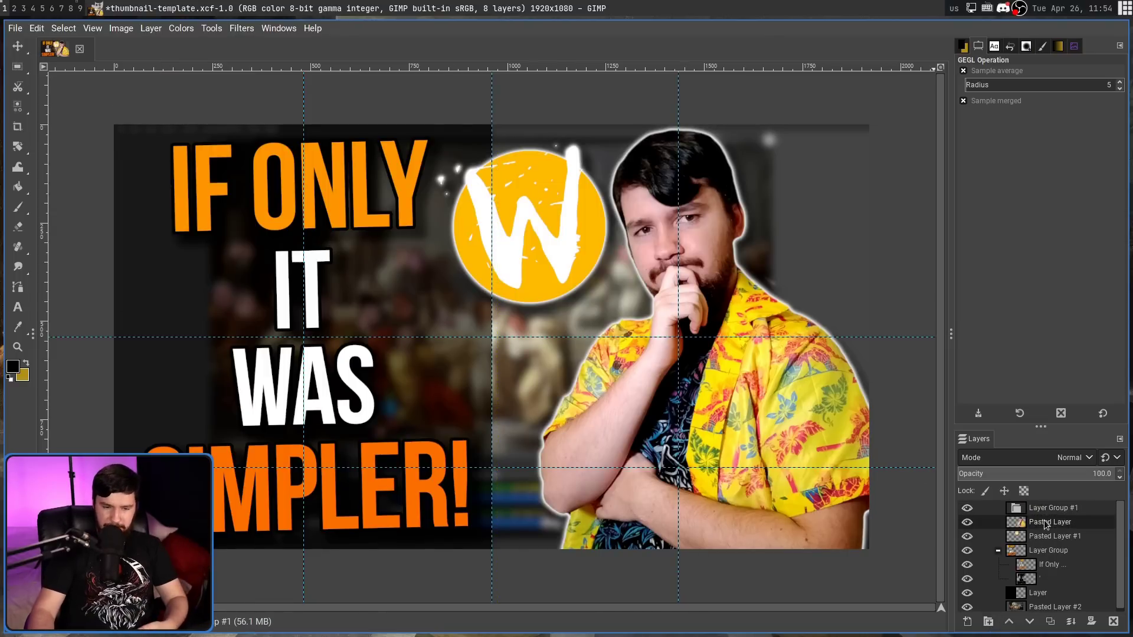
left_click_drag(1053, 522, 1028, 507)
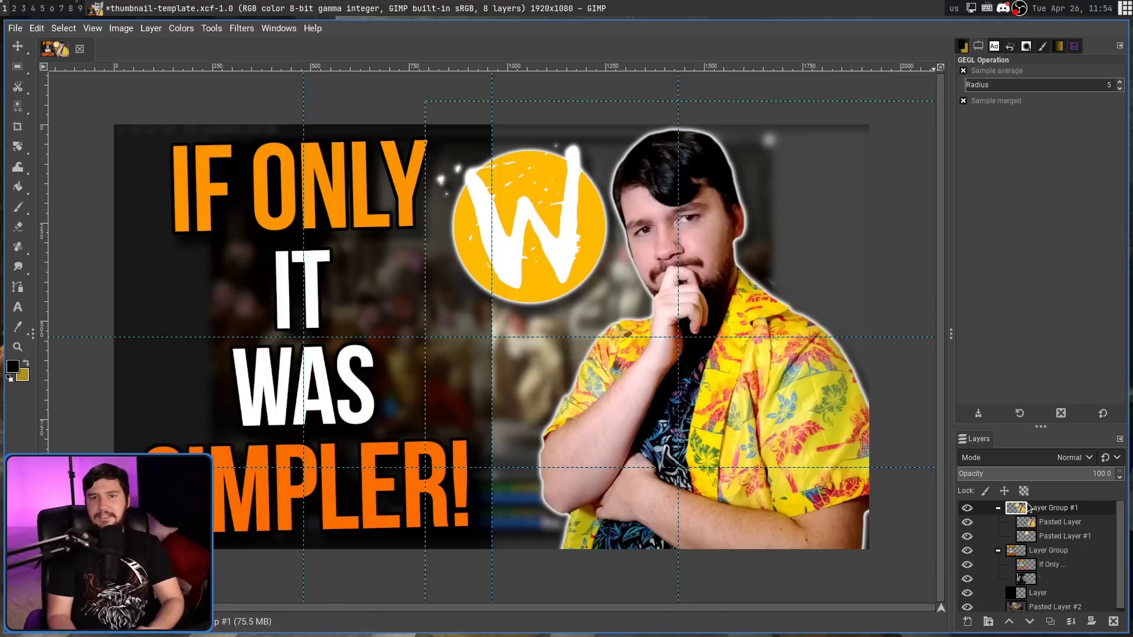
key("m")
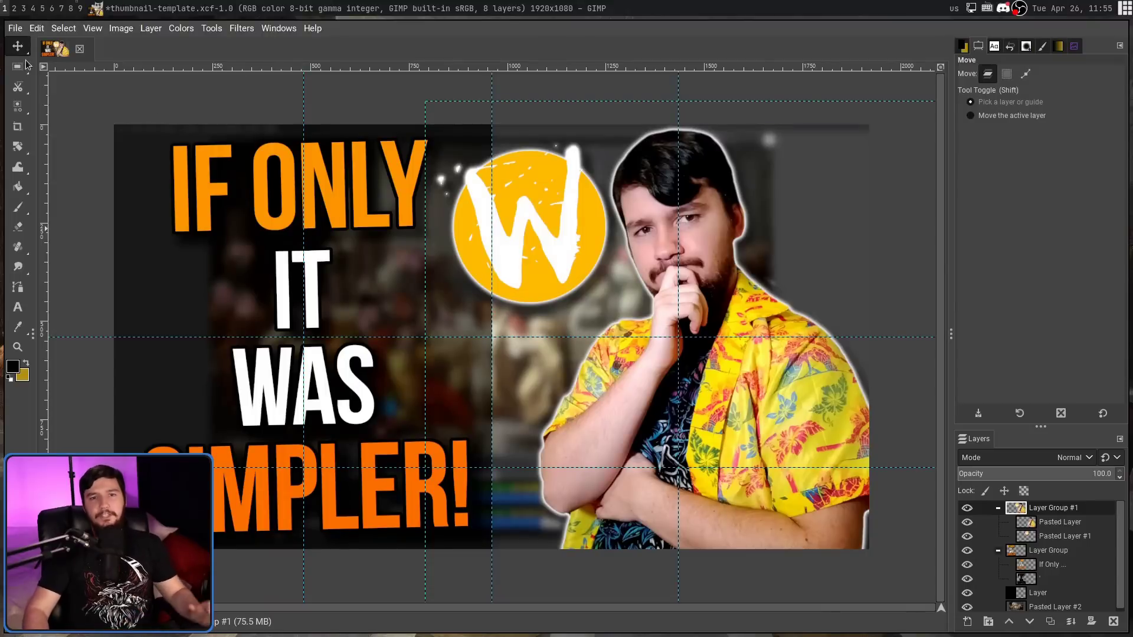
left_click_drag(764, 394, 738, 415)
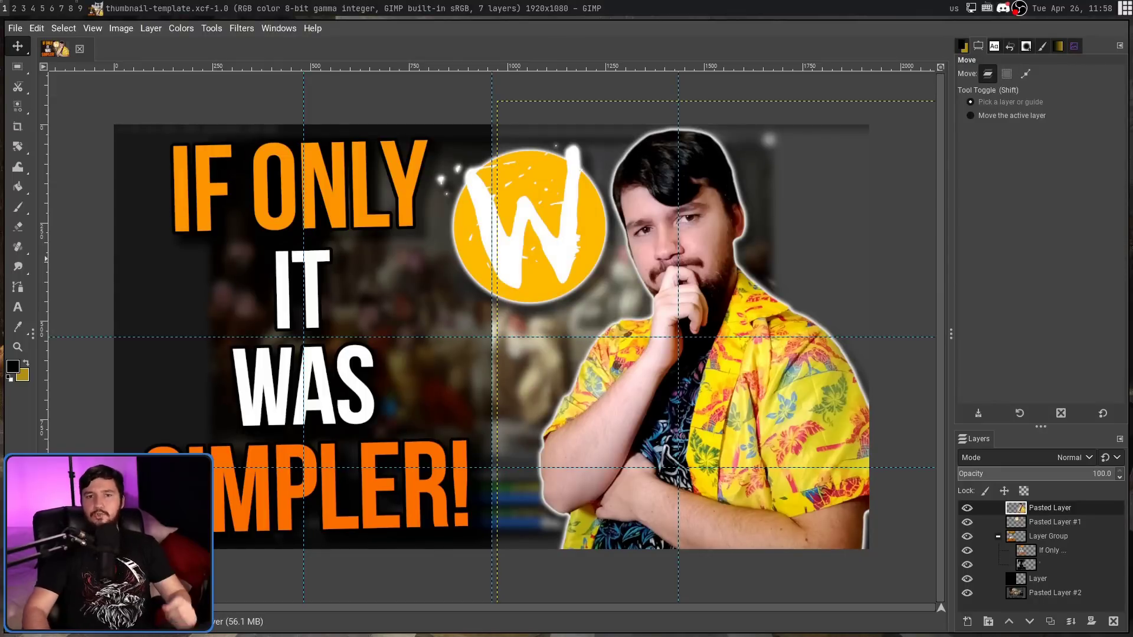
left_click(184, 28)
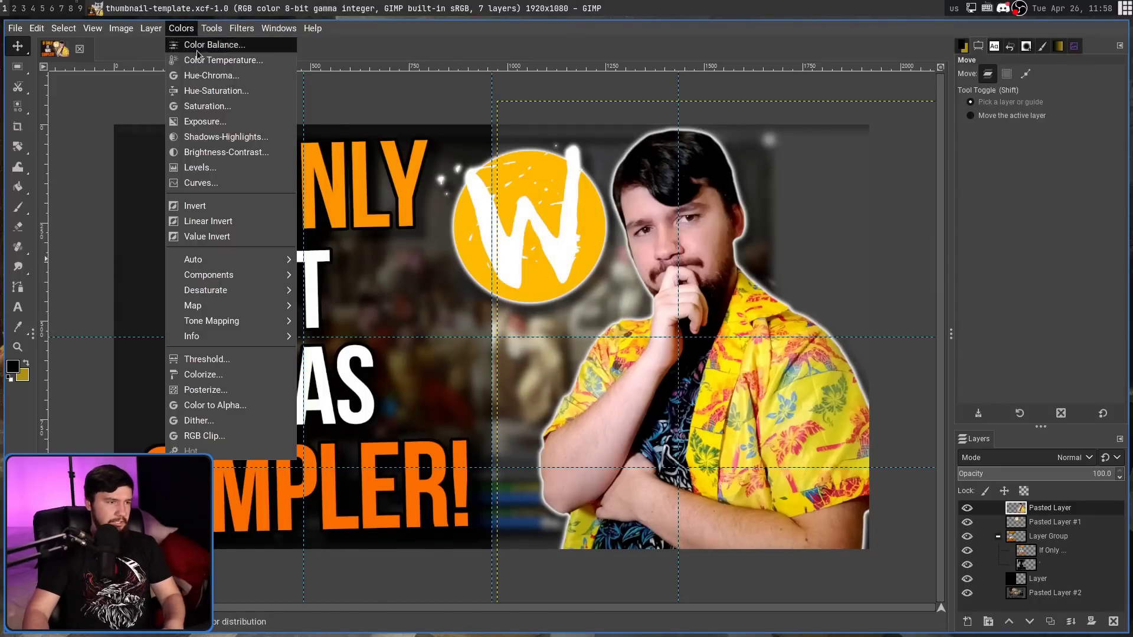
left_click(220, 91)
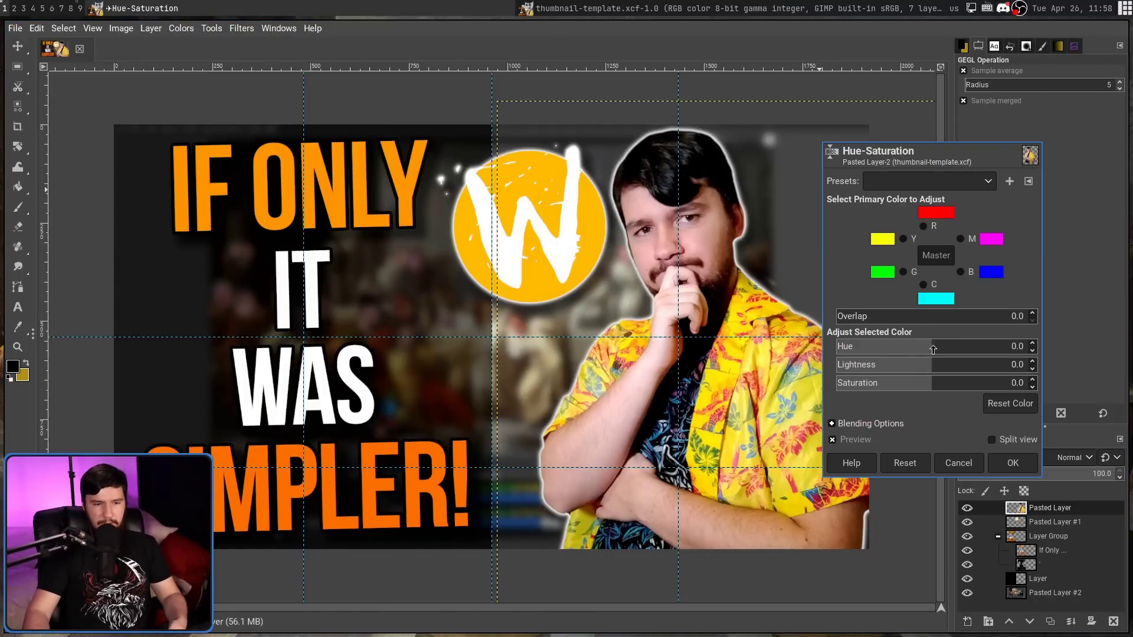
left_click_drag(932, 350, 974, 353)
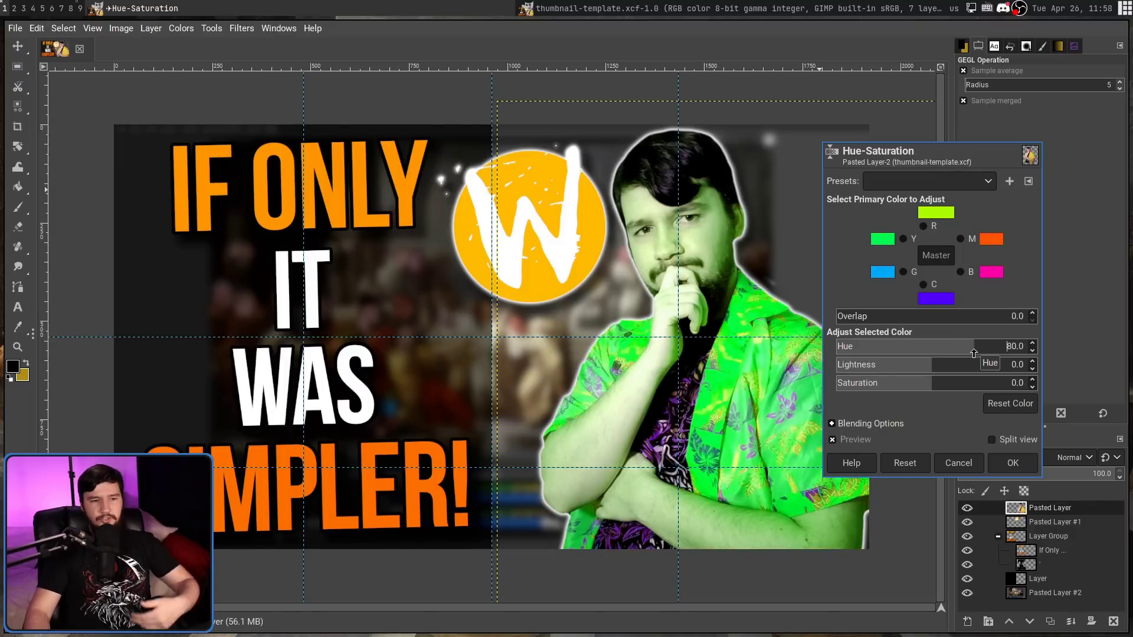
left_click(1011, 464)
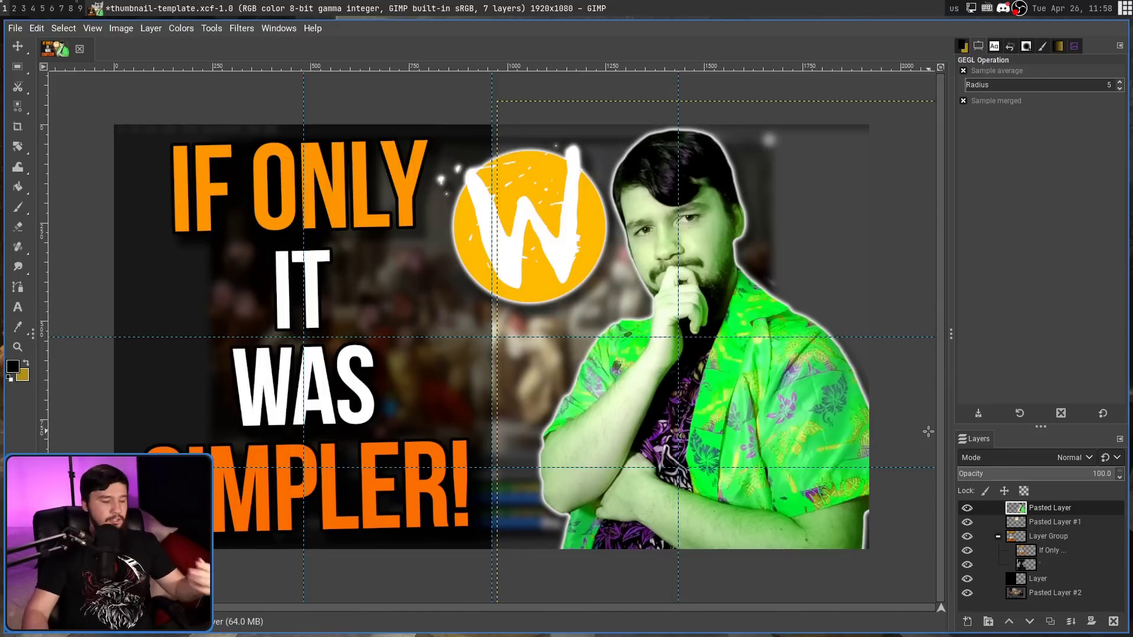
key("ctrl+z")
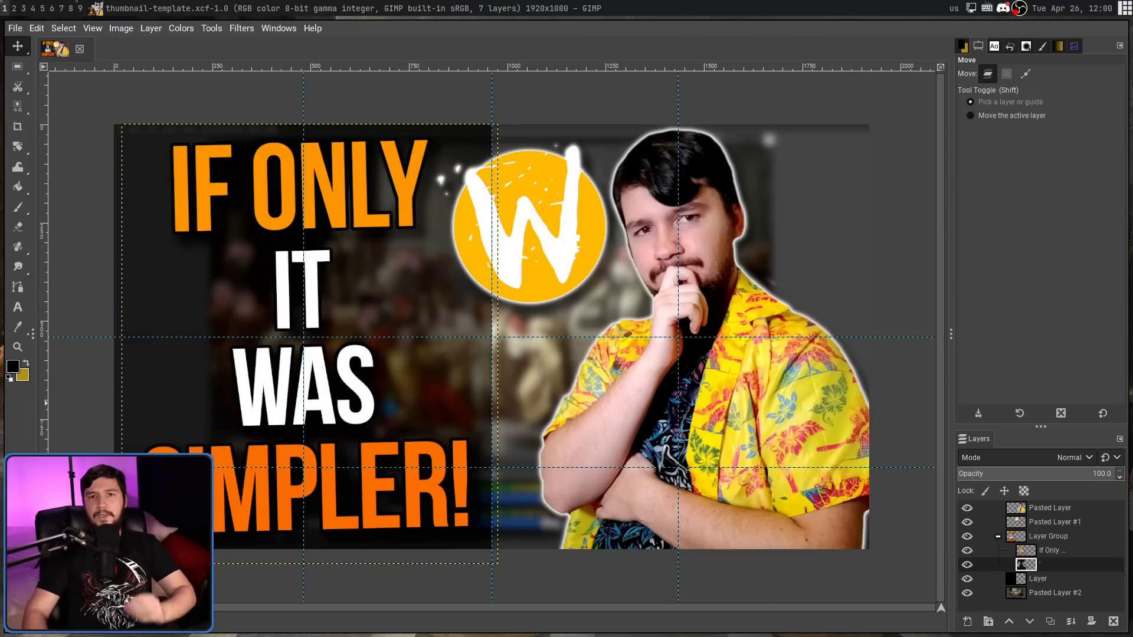
Hide Layer, Pasted Layer #2 and the black text-shadow layer, undoing a stray shadow move.
left_click(967, 578)
left_click(967, 593)
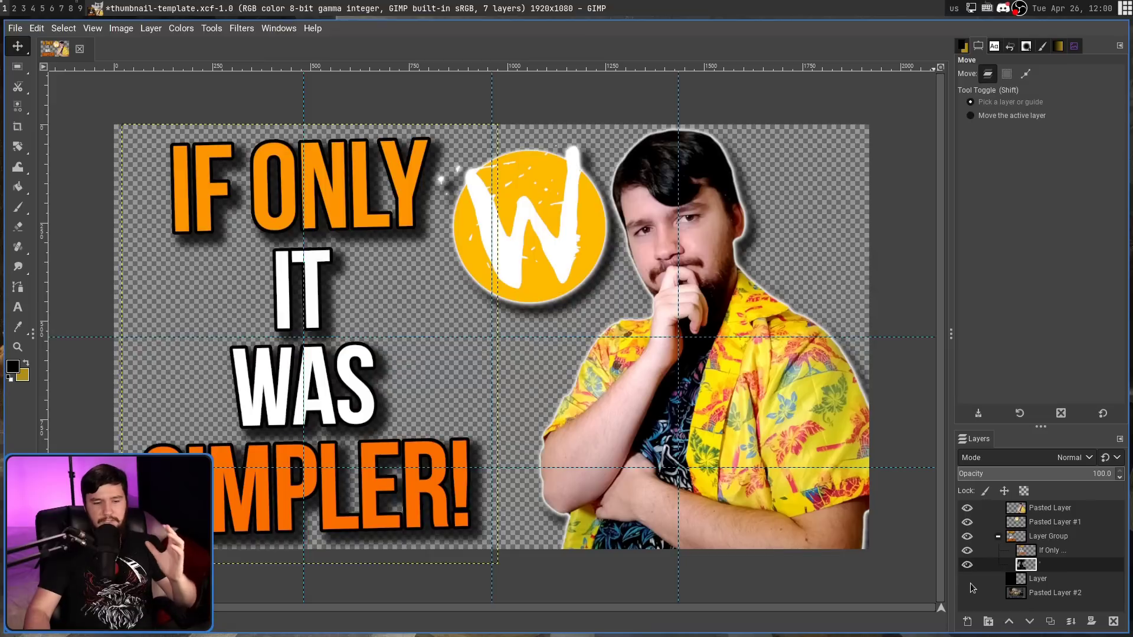
left_click_drag(491, 470, 590, 459)
key("ctrl+z")
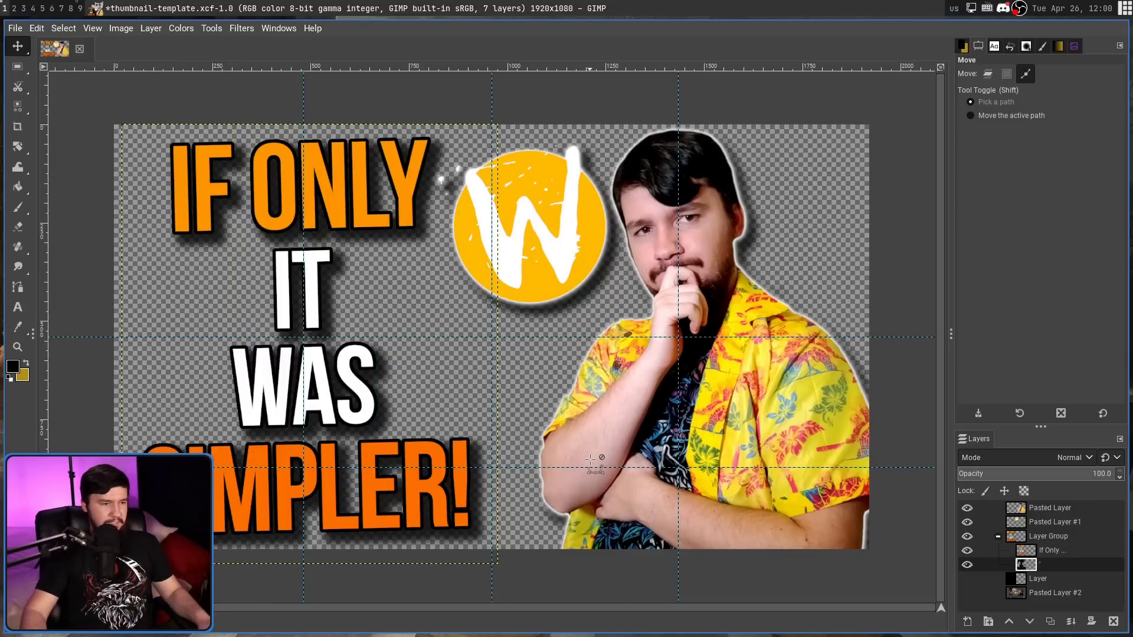
left_click(967, 564)
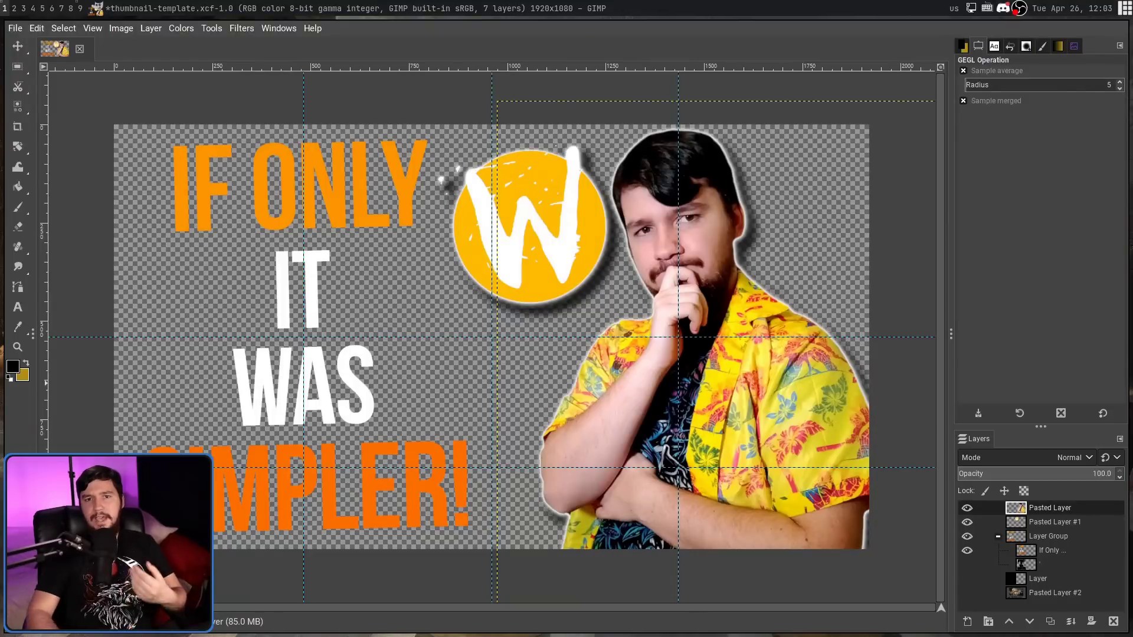
Duplicate Pasted Layer by copying, pasting and turning the floating selection into a new layer.
key("ctrl+c")
key("ctrl+v")
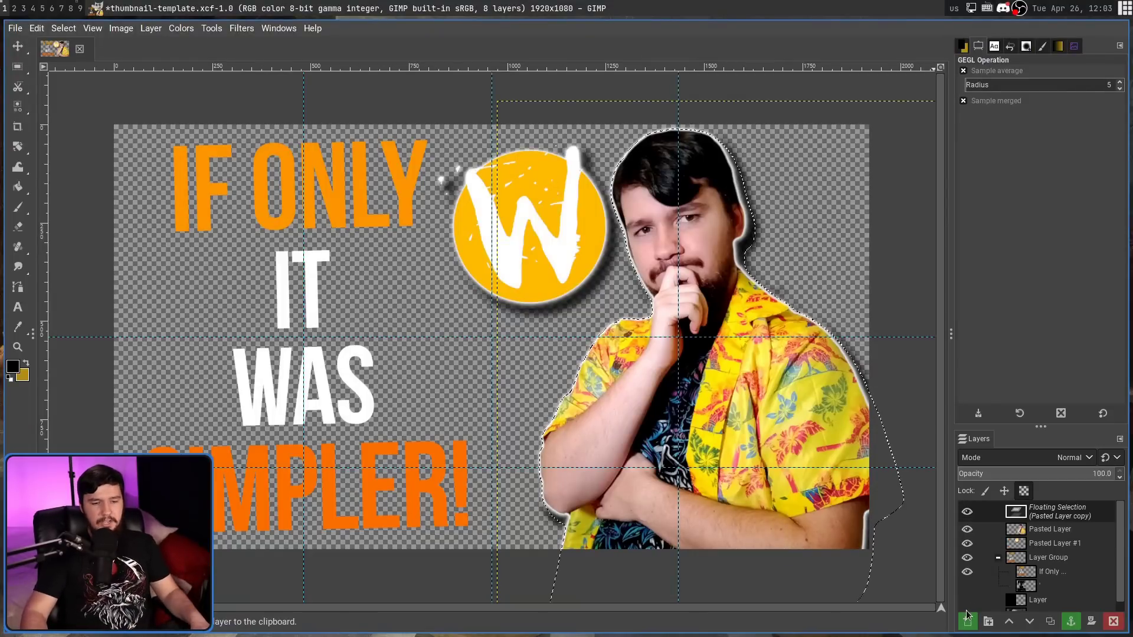
left_click(968, 616)
Shift the copy's hue to 50 with Hue-Saturation, turning the shirt green.
left_click(181, 28)
left_click(201, 90)
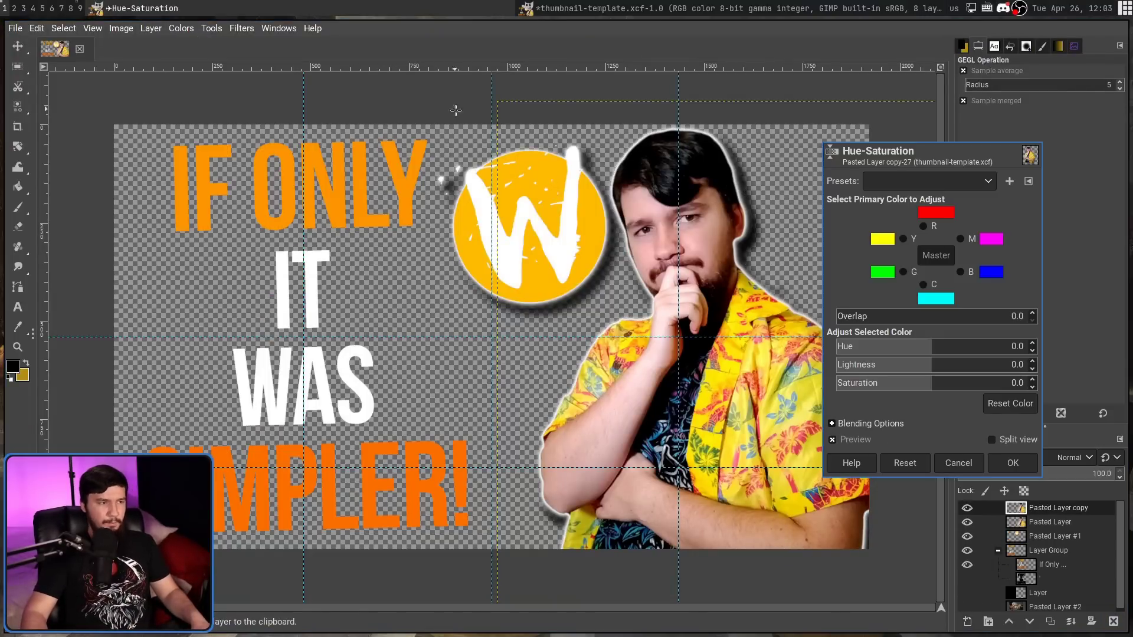
left_click(958, 349)
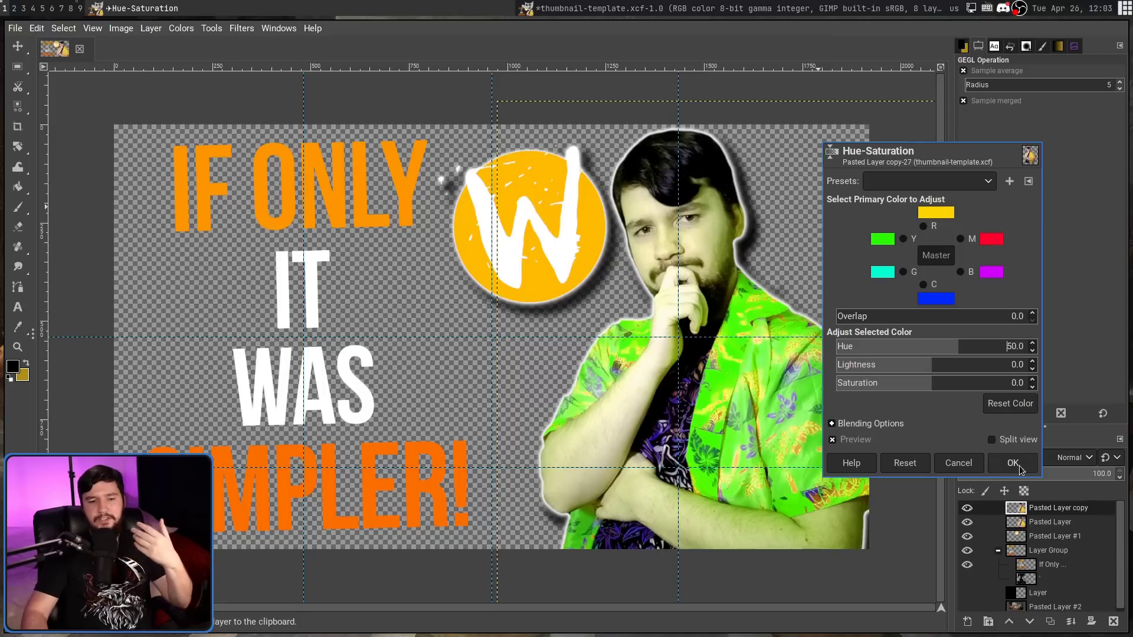
left_click(1013, 463)
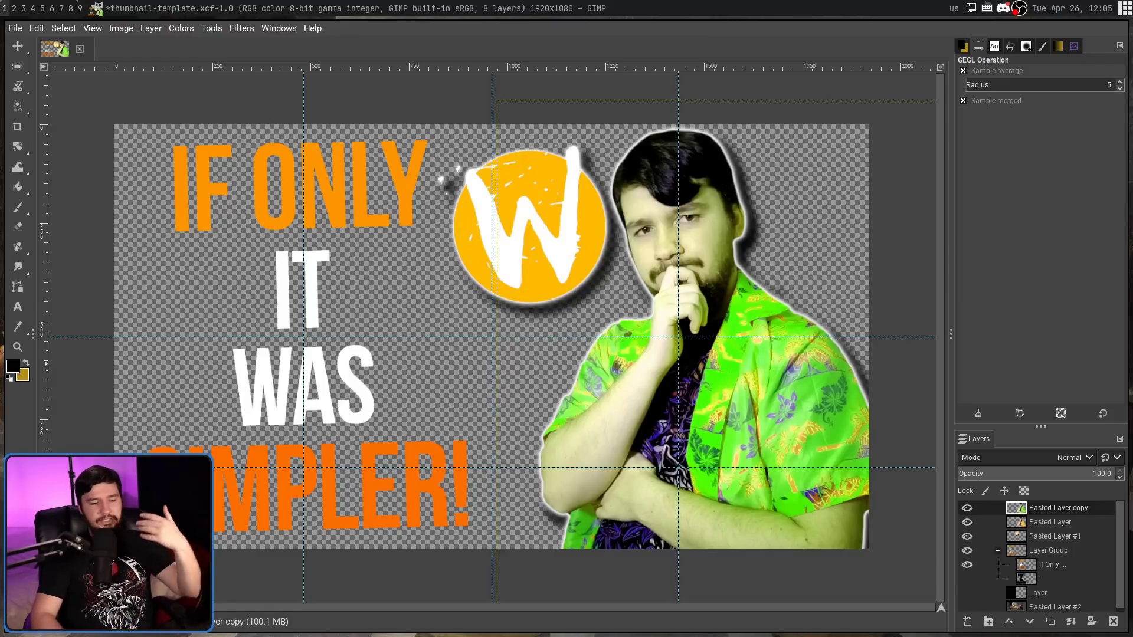
Review the Undo History, save thumbnail-template.xcf with Ctrl+S, and quit GIMP.
left_click(1010, 46)
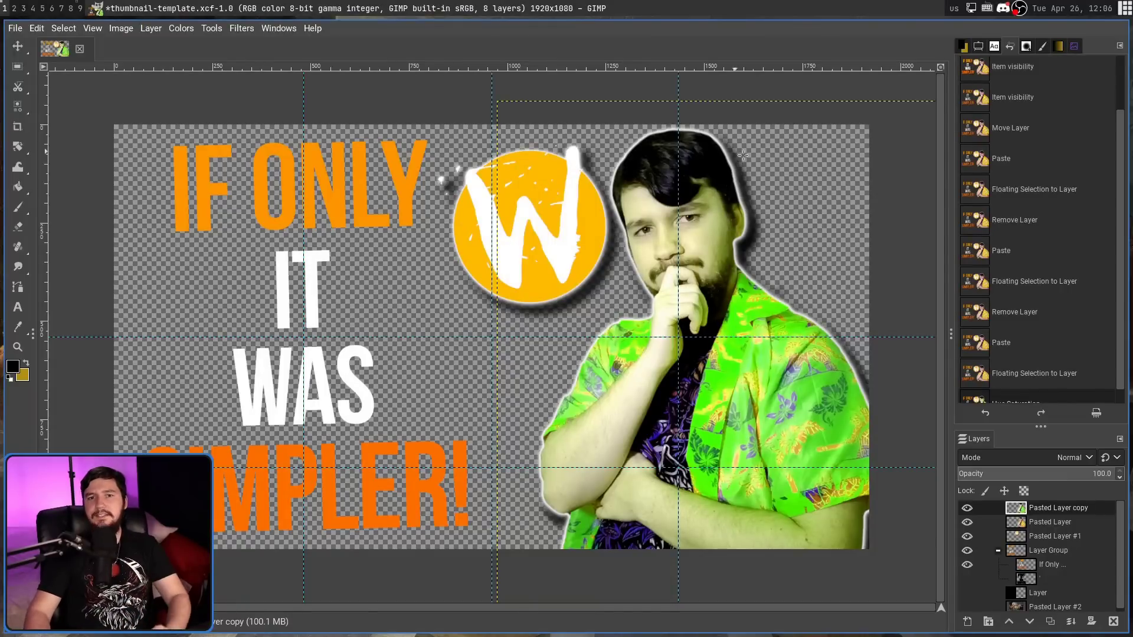
left_click_drag(1115, 210, 1127, 150)
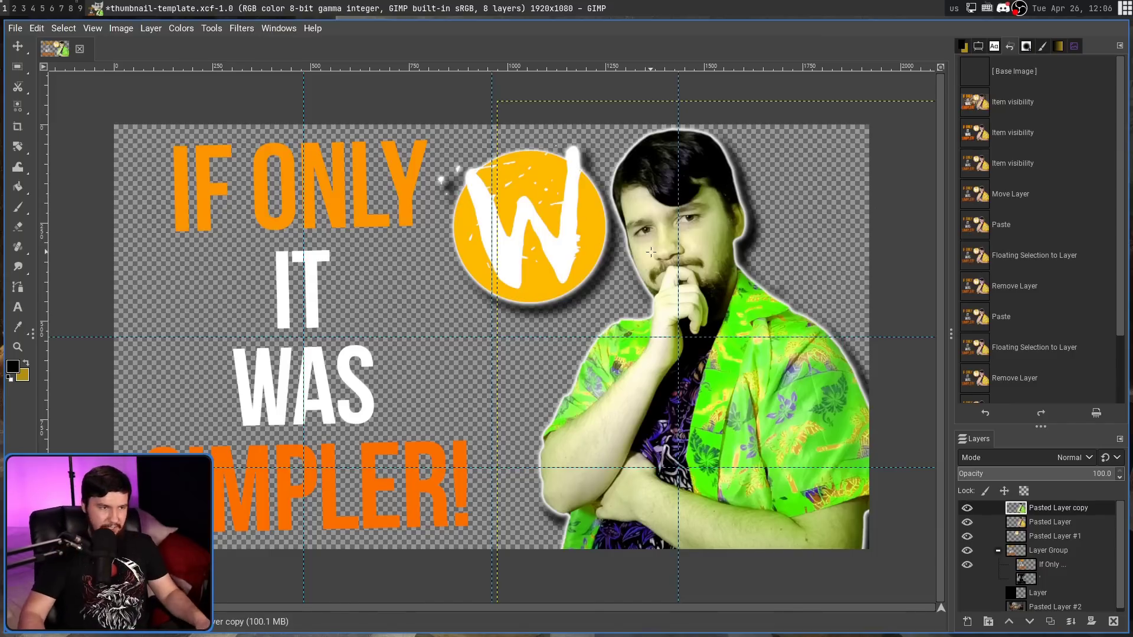
key("ctrl+s")
key("ctrl+q")
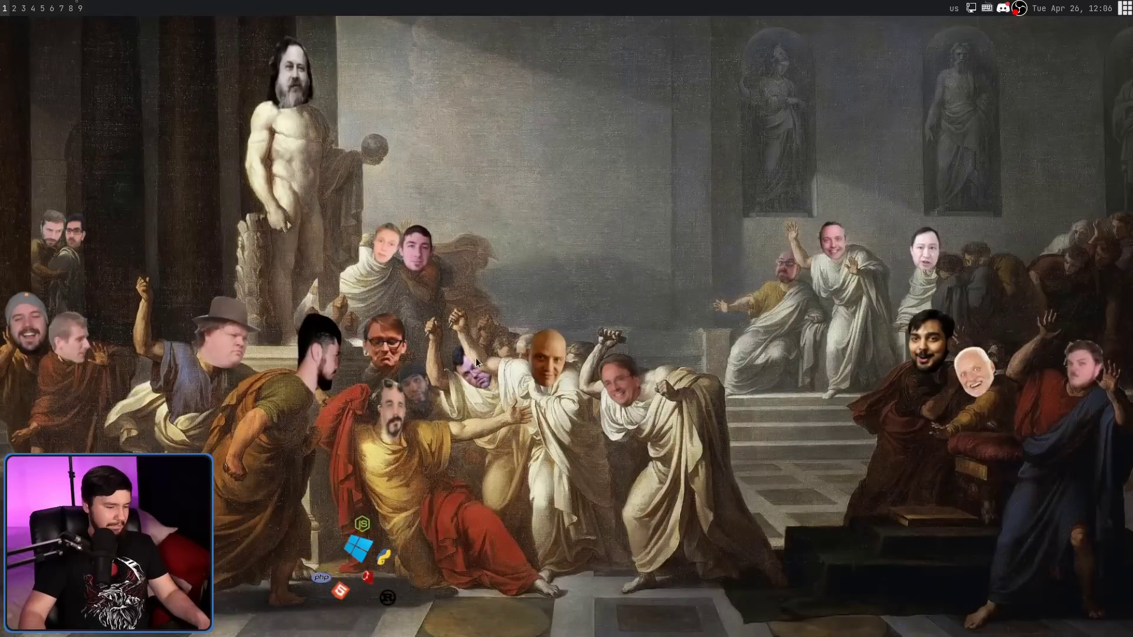
Relaunch GIMP, reopen thumbnail-template.xcf from recent images, and pick a layer with the Move tool.
key("super+g")
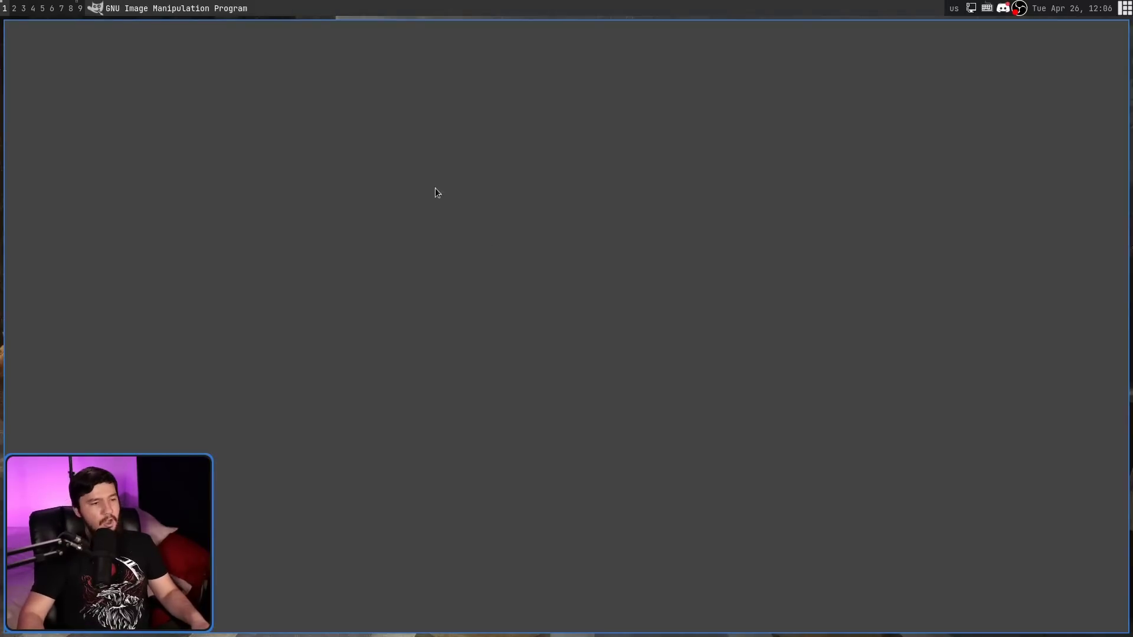
left_click(15, 28)
mouse_move(89, 121)
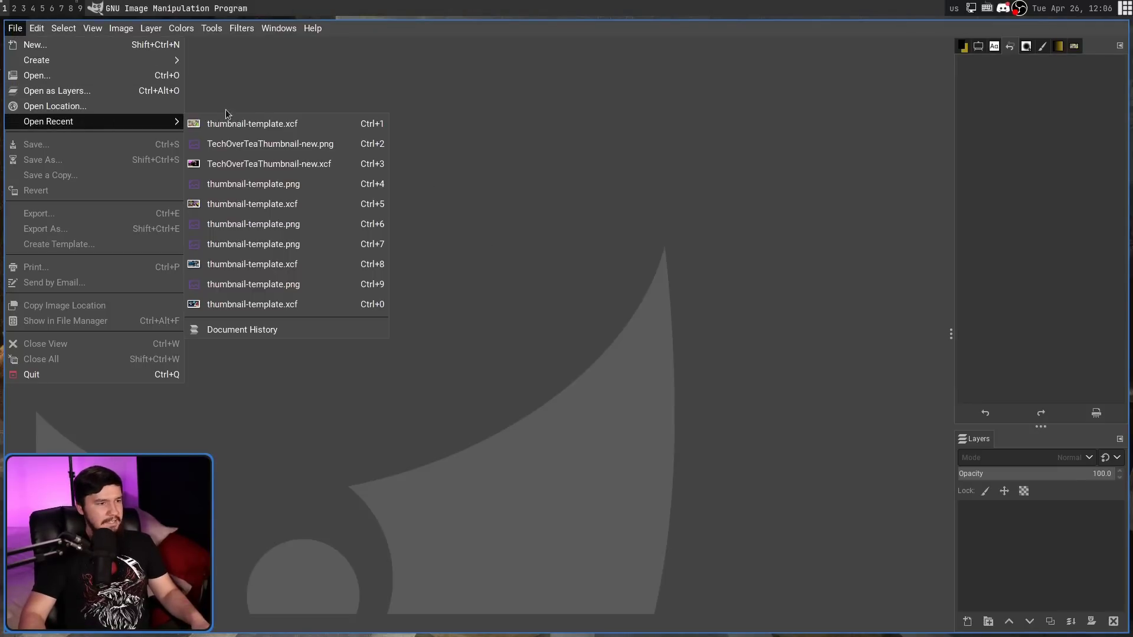
left_click(274, 123)
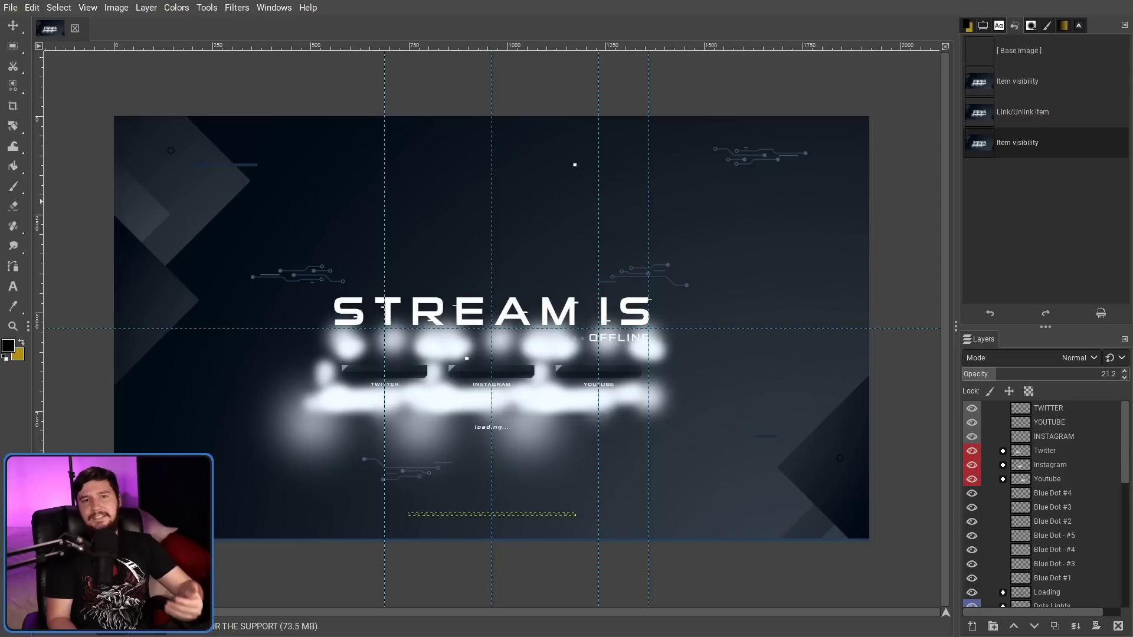
key("m")
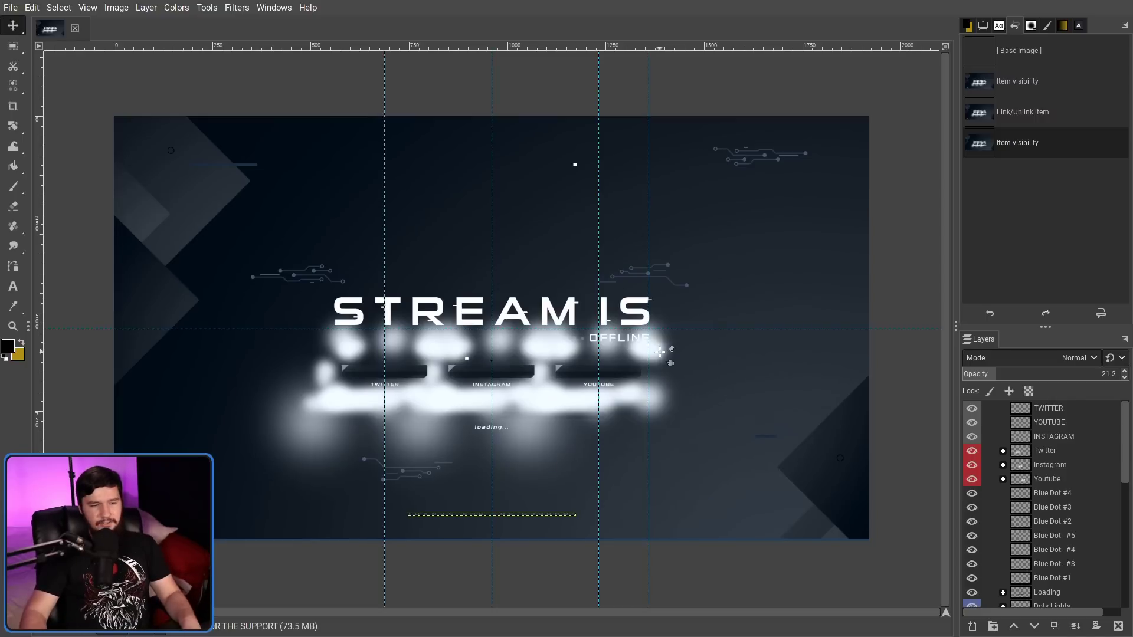
left_click(568, 345)
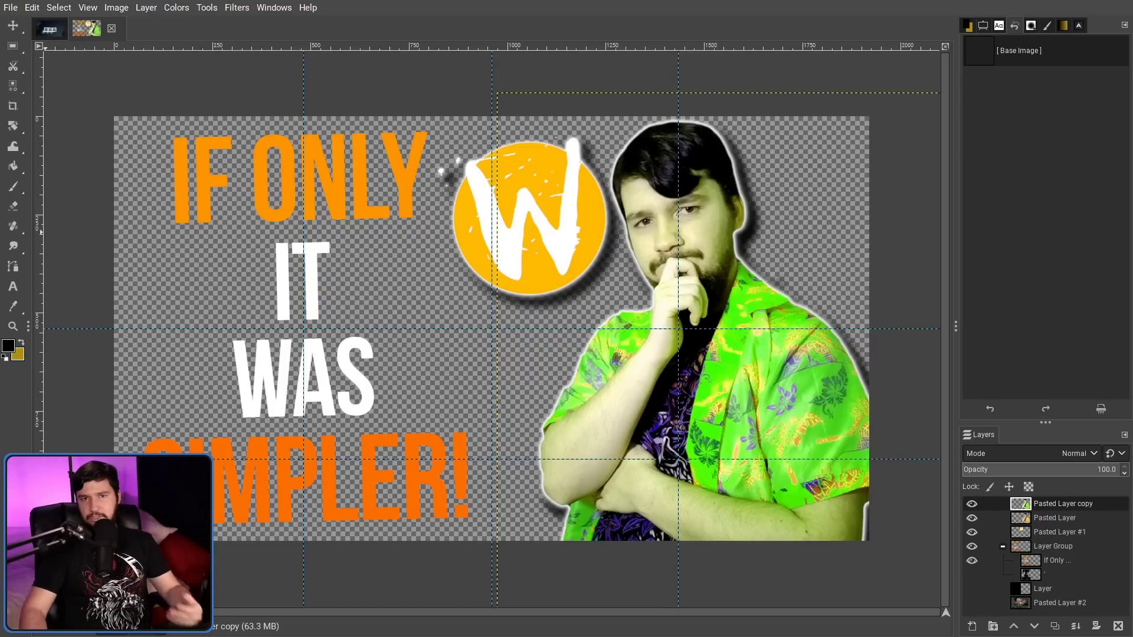
Shift the person layer's hue toward teal and invert its colours.
left_click(206, 7)
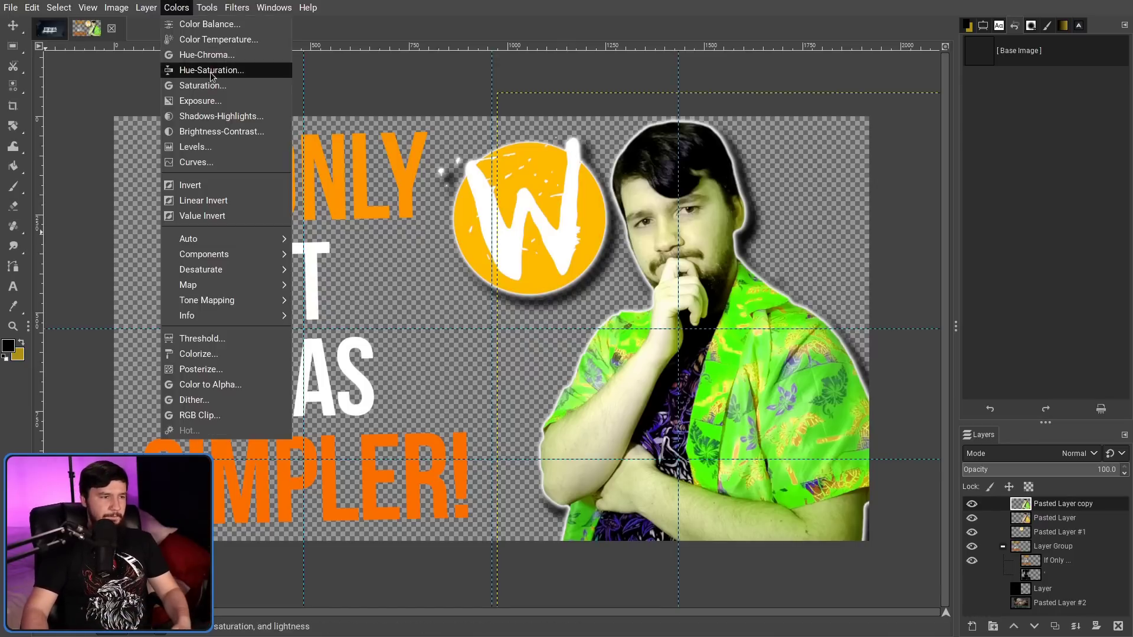
left_click(227, 68)
left_click(952, 347)
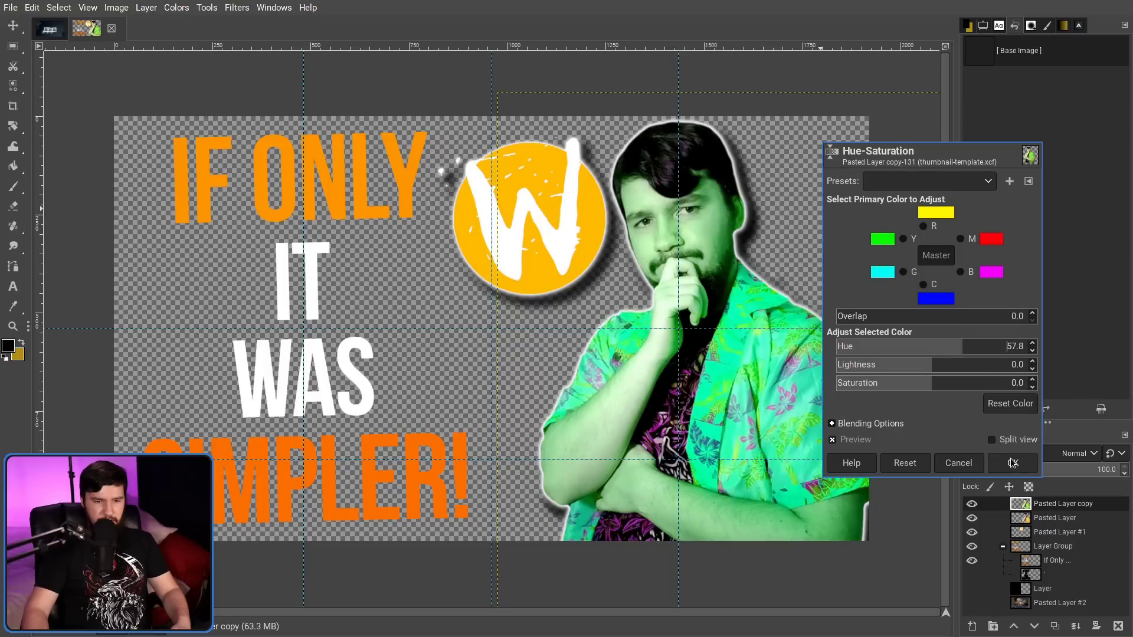
left_click(1013, 462)
left_click(176, 7)
left_click(243, 187)
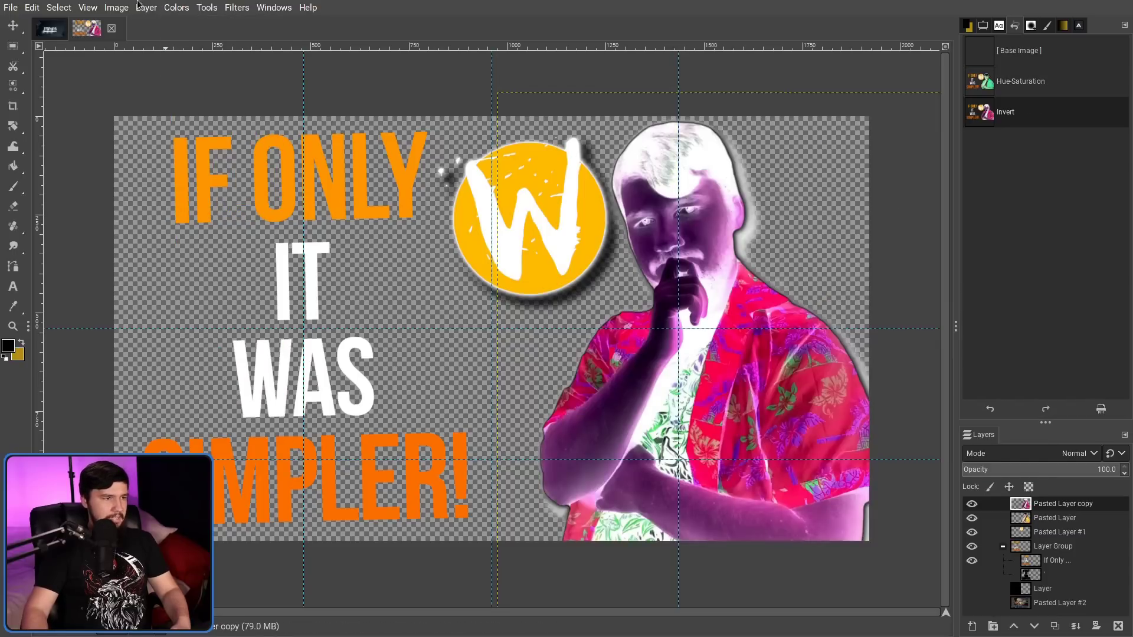
Lower the person layer's exposure to -4.647 to darken it into a silhouette.
left_click(175, 8)
left_click(200, 101)
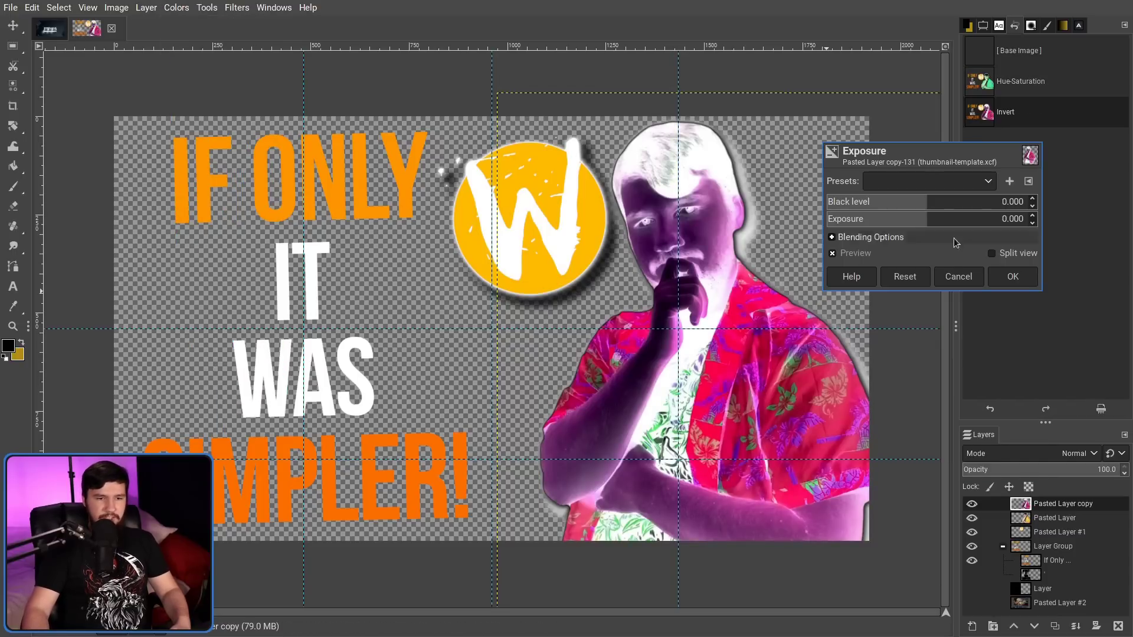
left_click_drag(931, 220, 880, 222)
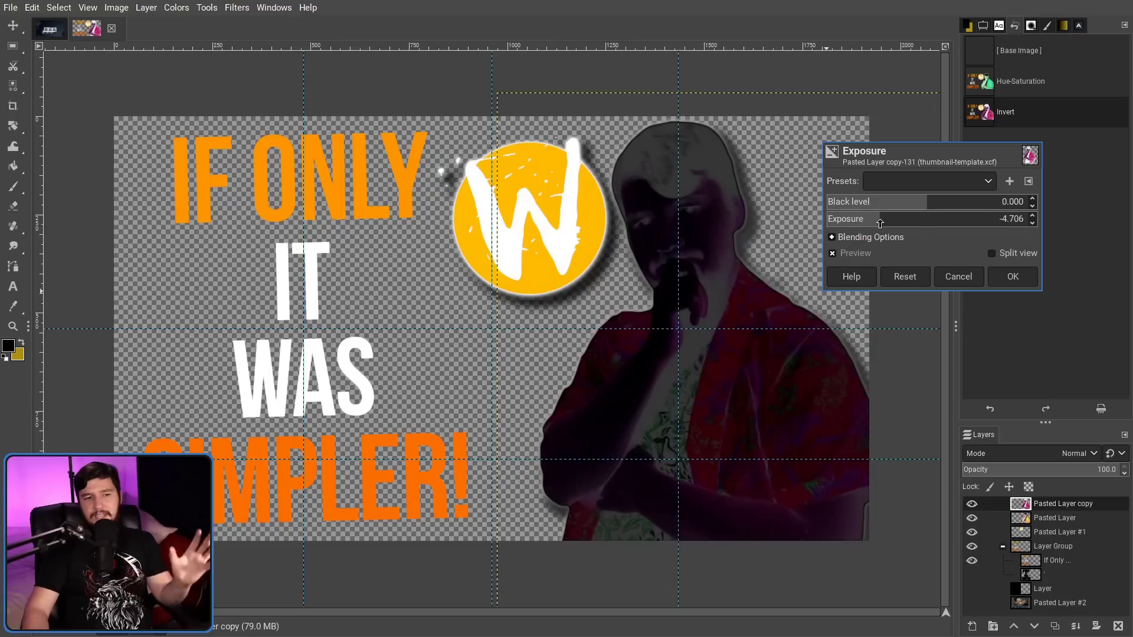
left_click(1008, 279)
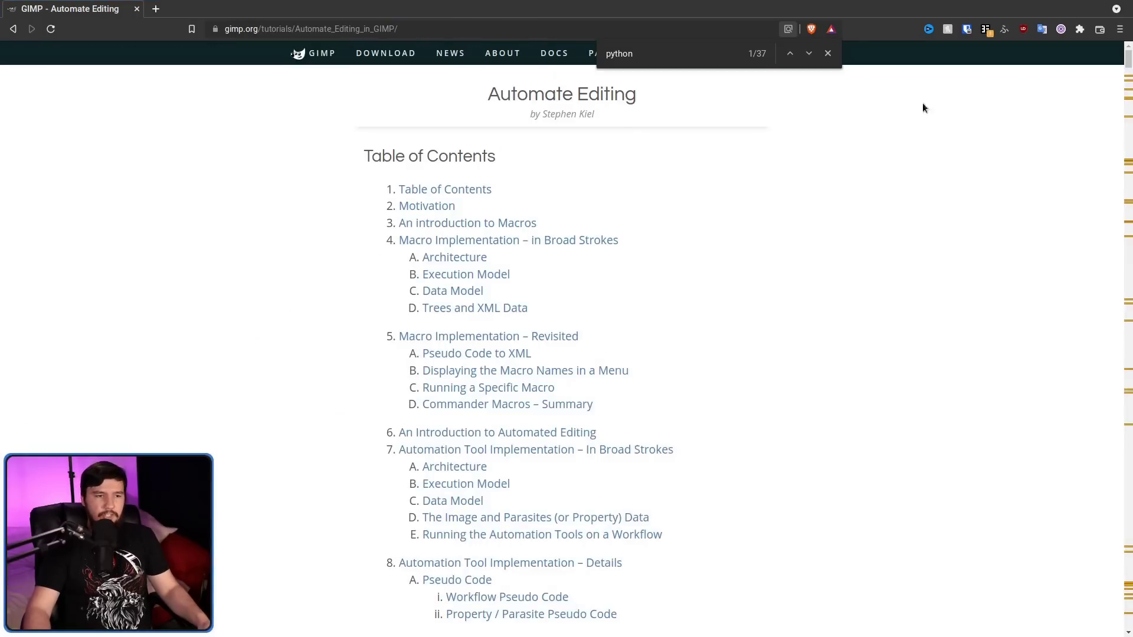
left_click_drag(1127, 59, 1127, 107)
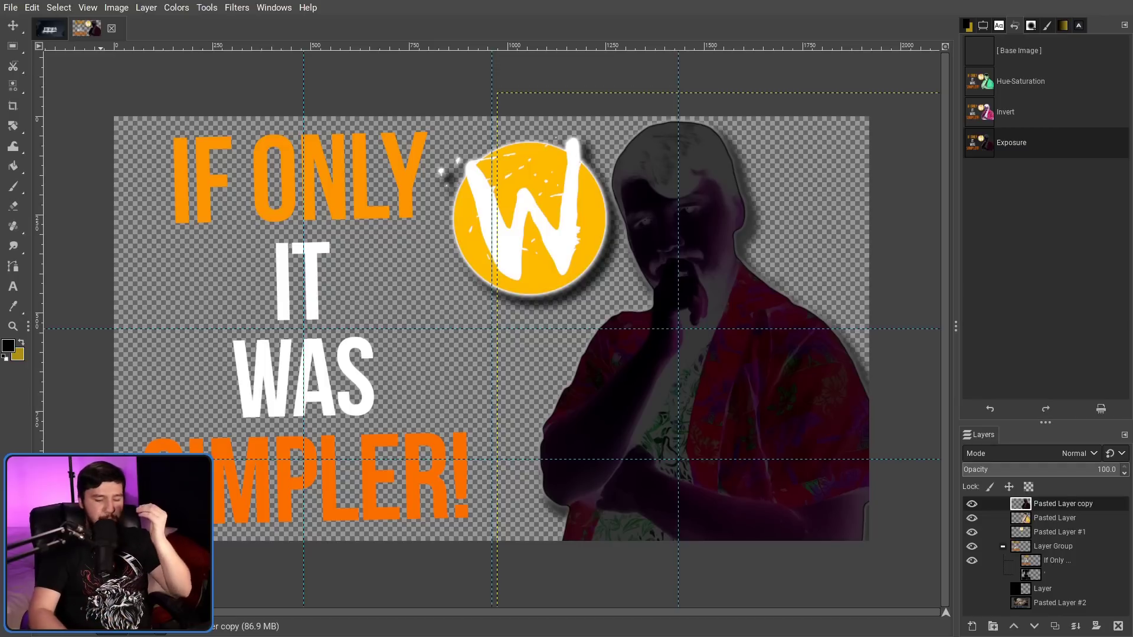
Drag sway.svg from the file manager into GIMP and import it 500 pixels wide.
key("super+f")
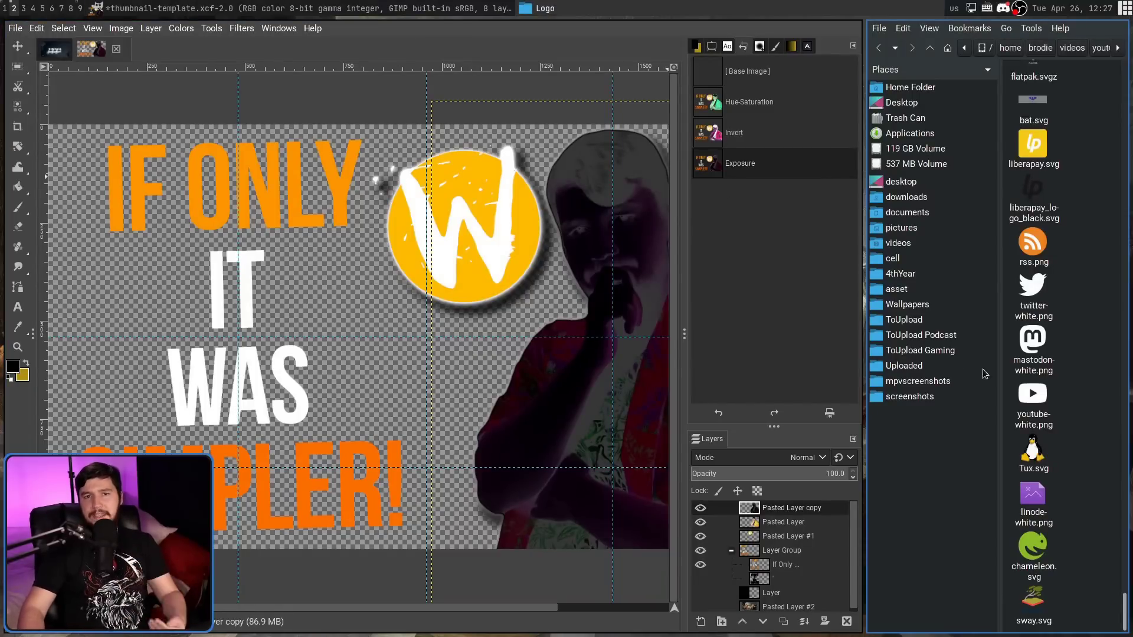
left_click_drag(1041, 599, 460, 399)
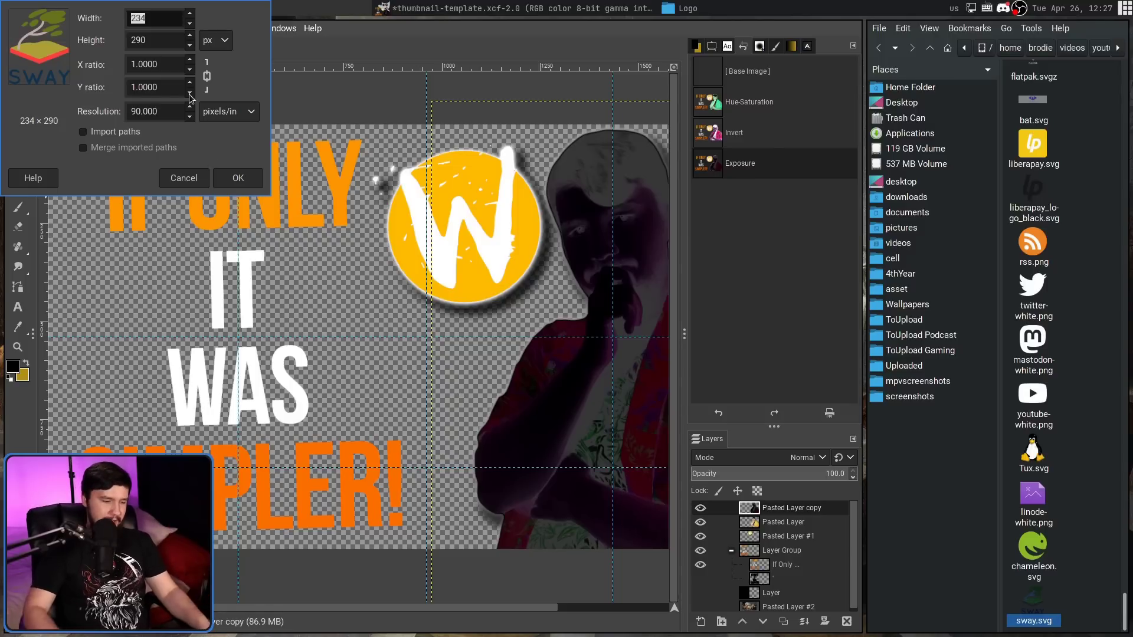
type("500")
key("Return")
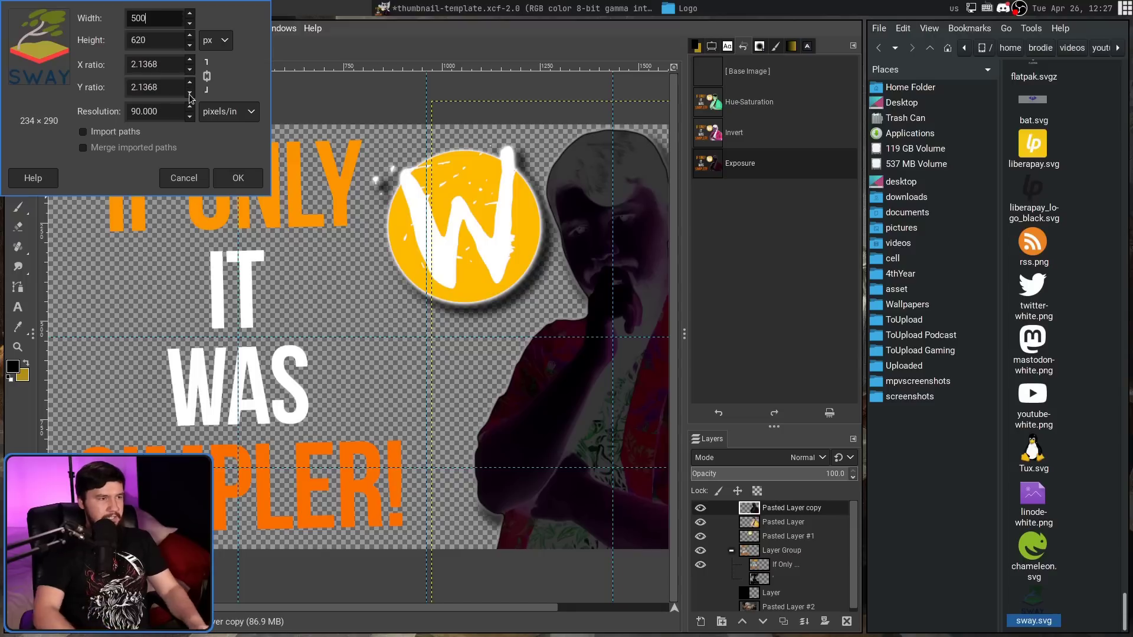
left_click(248, 176)
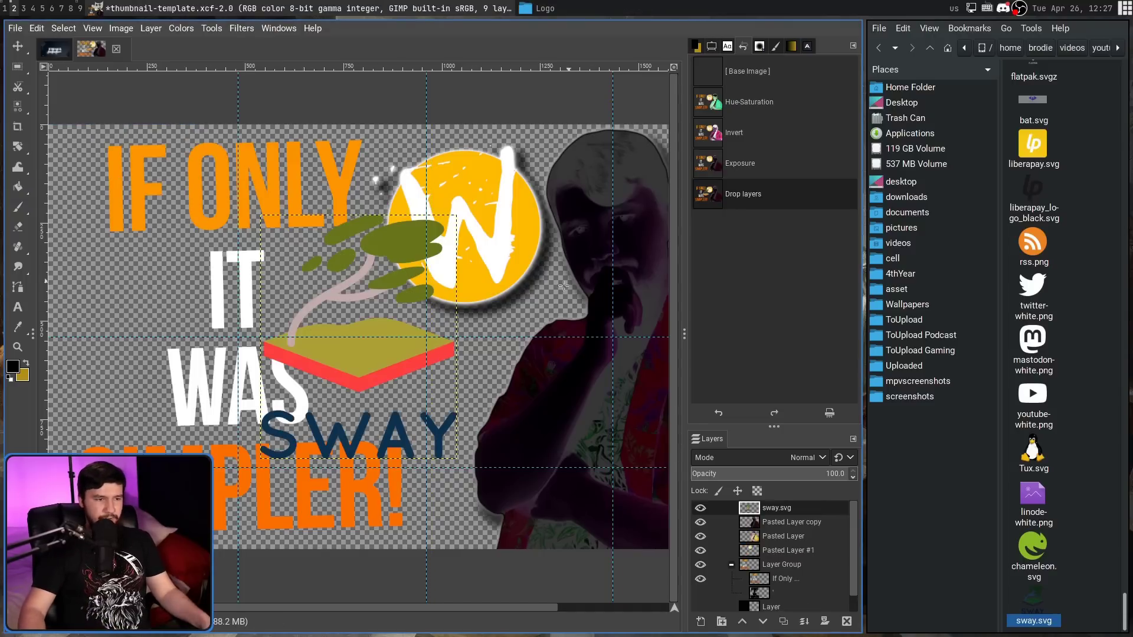
Scale the sway.svg layer to 1000 by 1240 pixels and move it up slightly right.
key("shift+s")
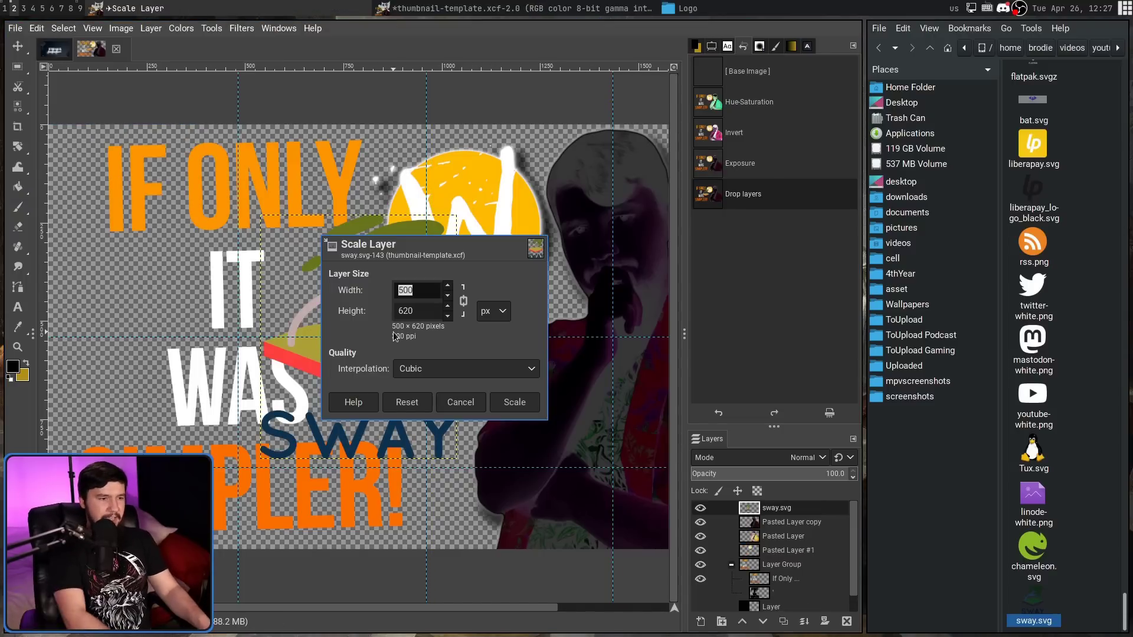
type("700")
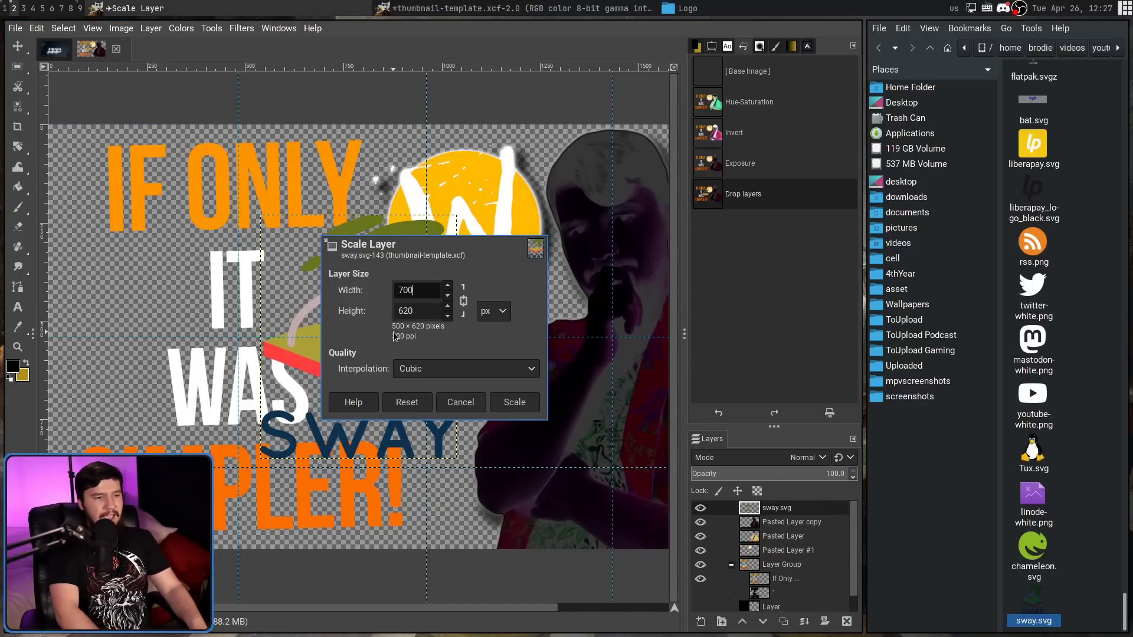
key("BackSpace")
key("BackSpace")
key("BackSpace")
type("1000")
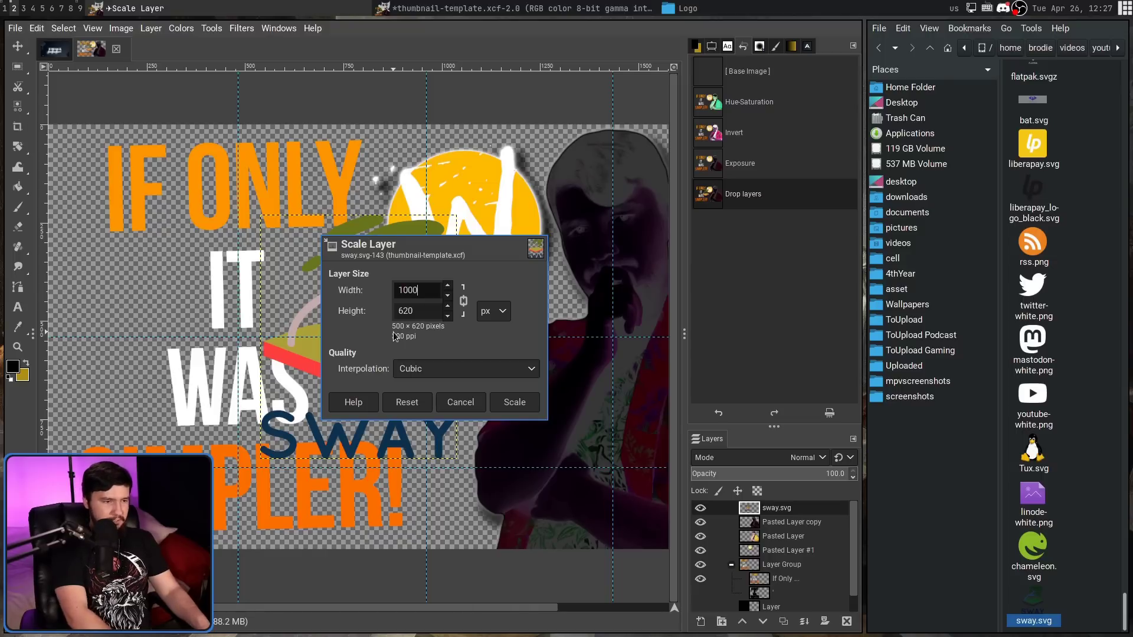
left_click(514, 402)
key("m")
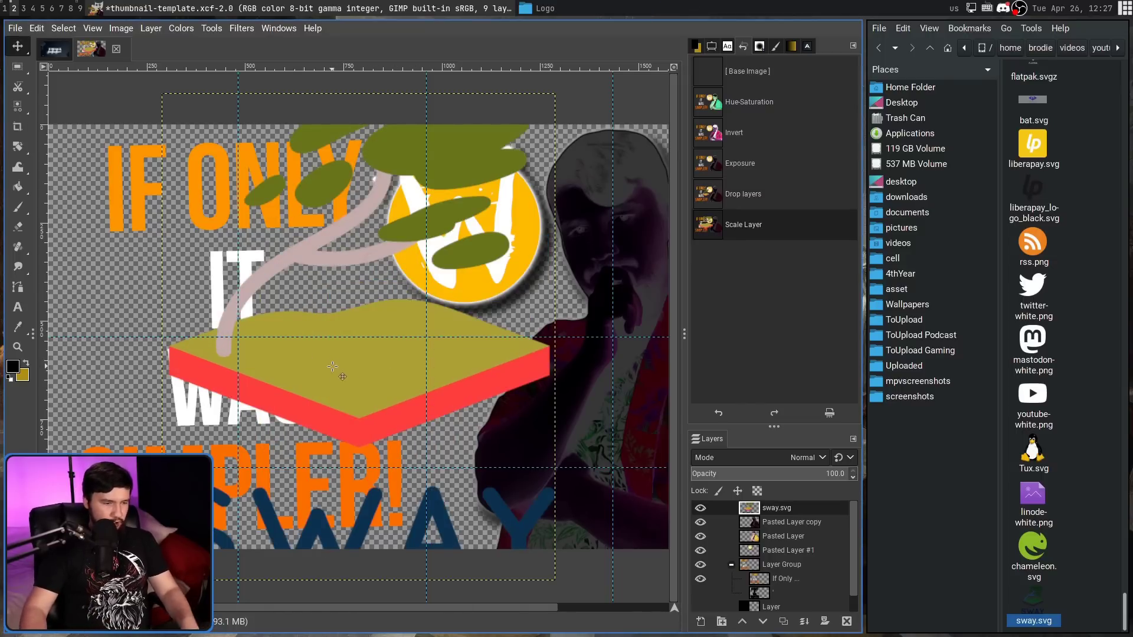
left_click_drag(333, 368, 350, 312)
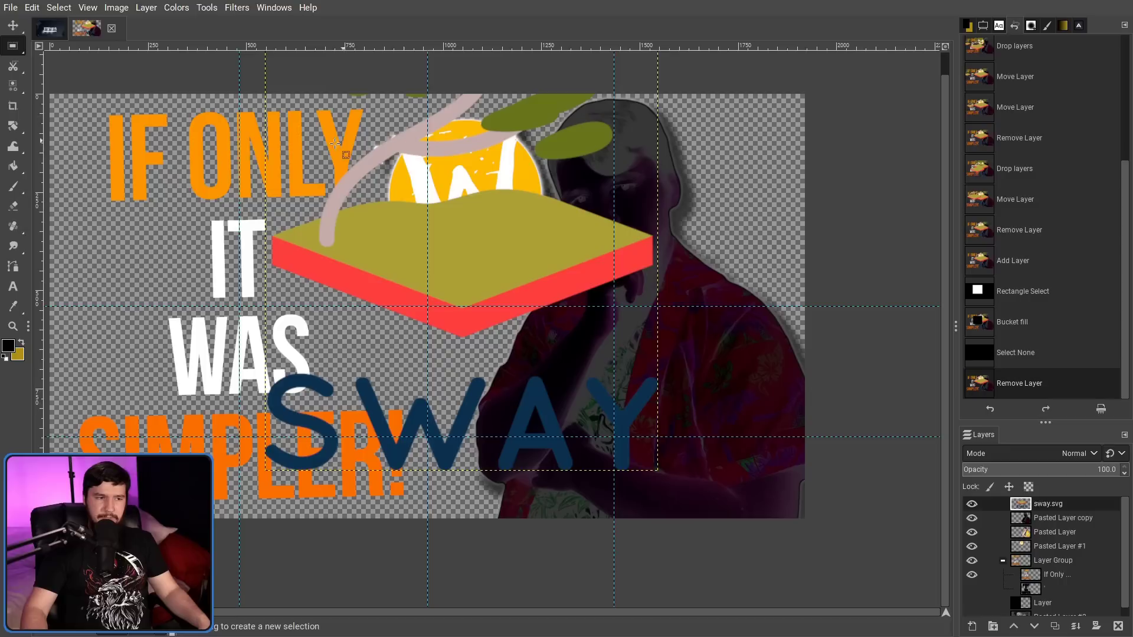
Add a new transparent layer and fill a rectangle over the upper-left text with black.
left_click(972, 626)
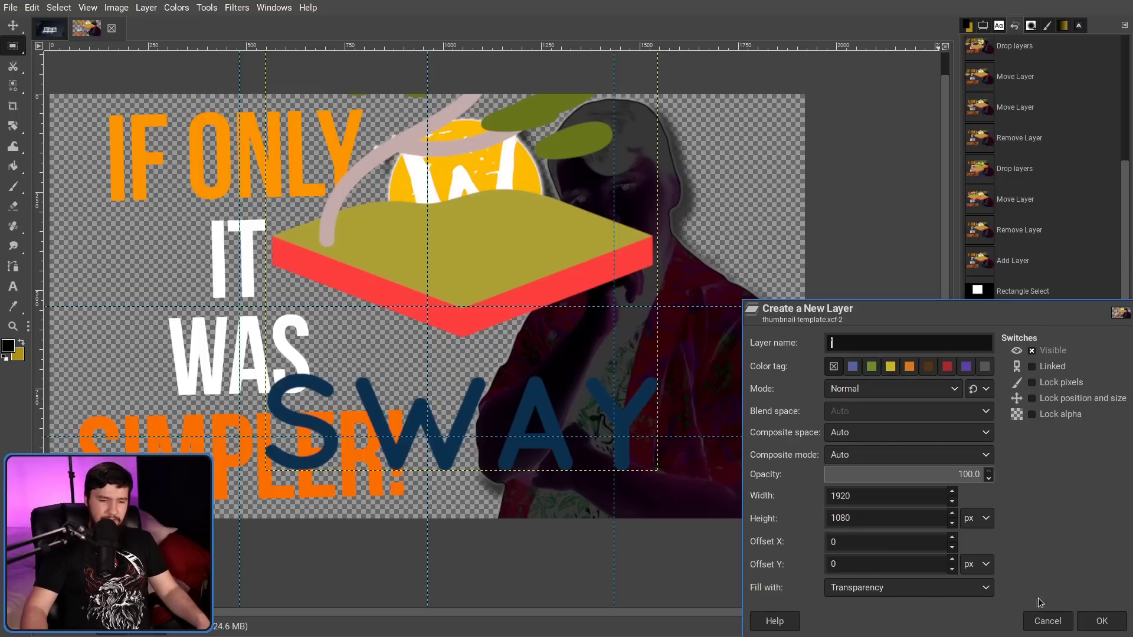
left_click(1044, 617)
left_click_drag(205, 128, 528, 271)
key("shift+b")
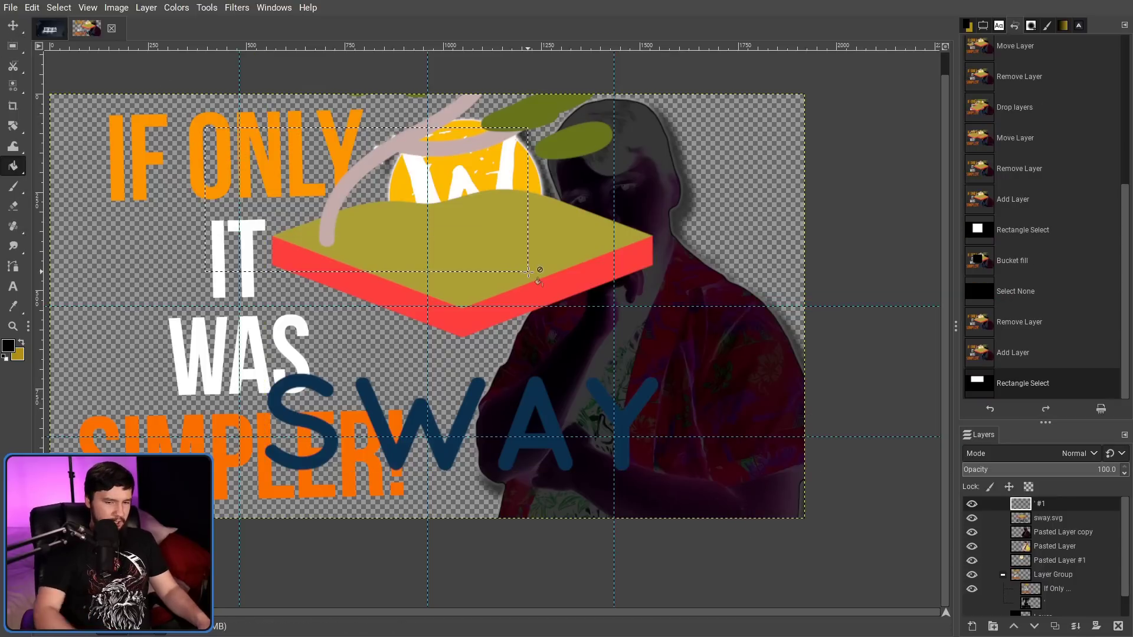
left_click(376, 181)
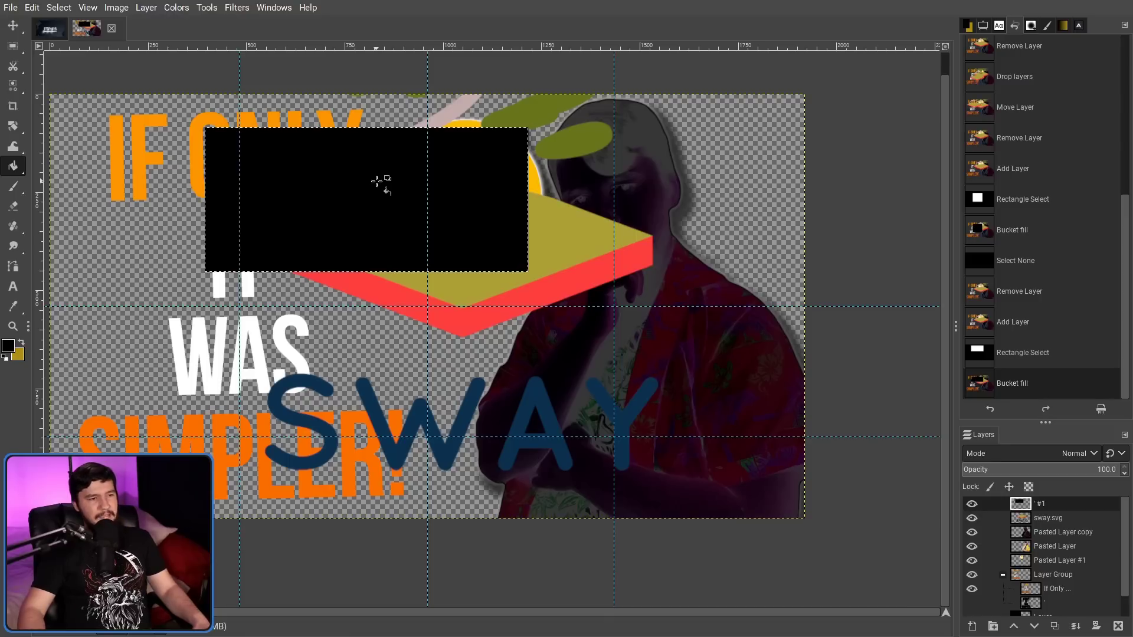
Shrink the selection by 8 pixels and clear its inside, leaving a black frame, then deselect.
key("r")
left_click(376, 181)
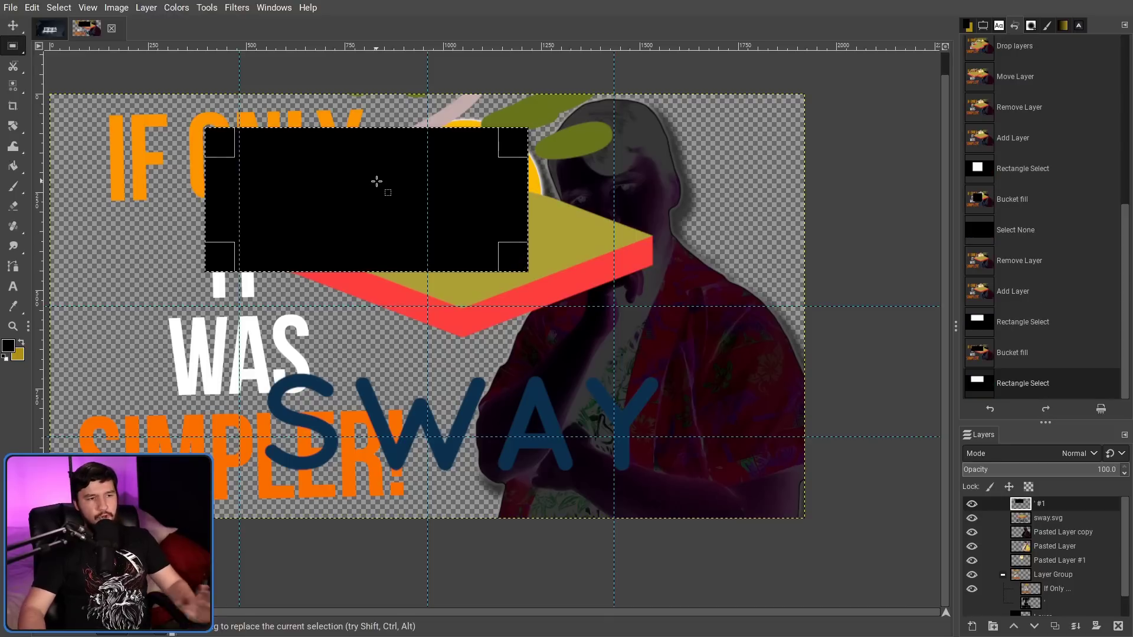
left_click(59, 7)
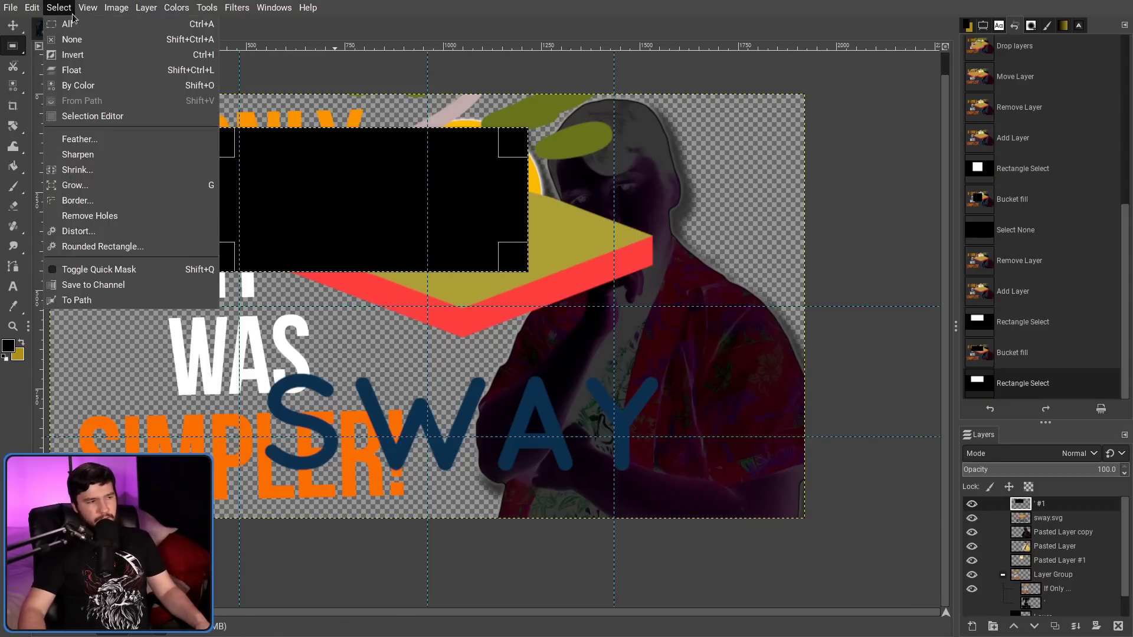
left_click(119, 170)
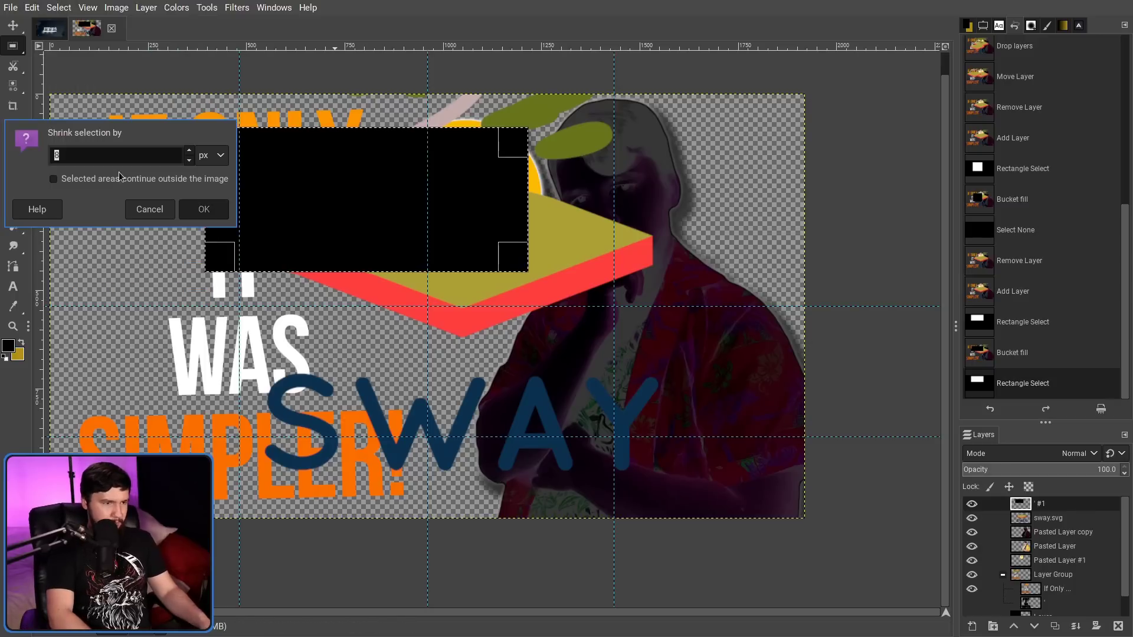
key("Return")
key("Delete")
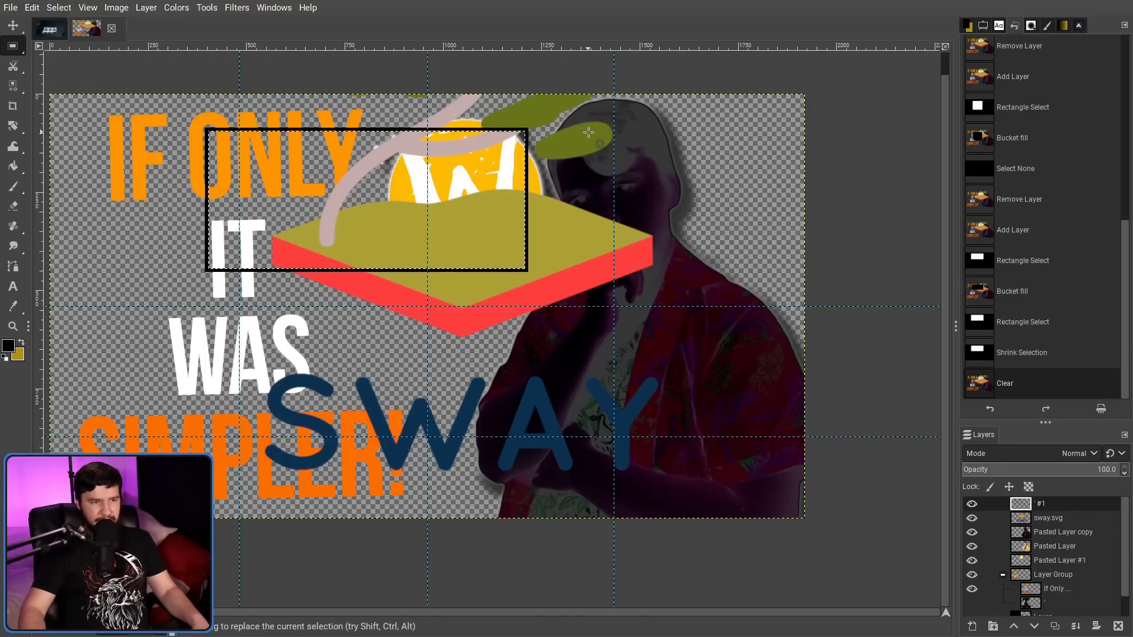
key("ctrl+shift+a")
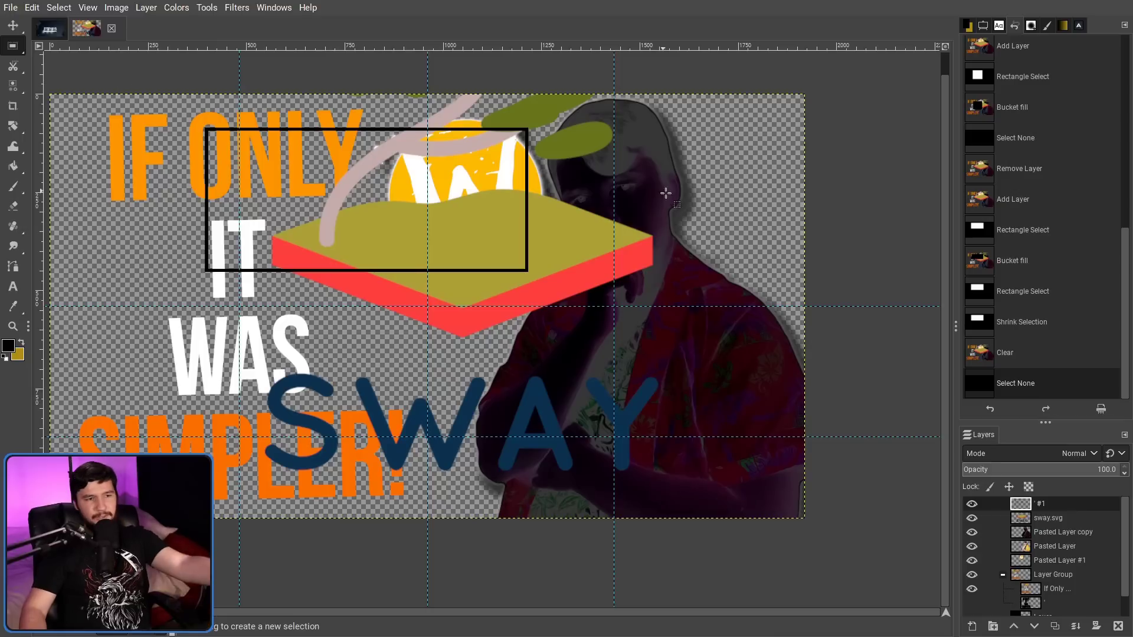
left_click_drag(649, 178, 786, 374)
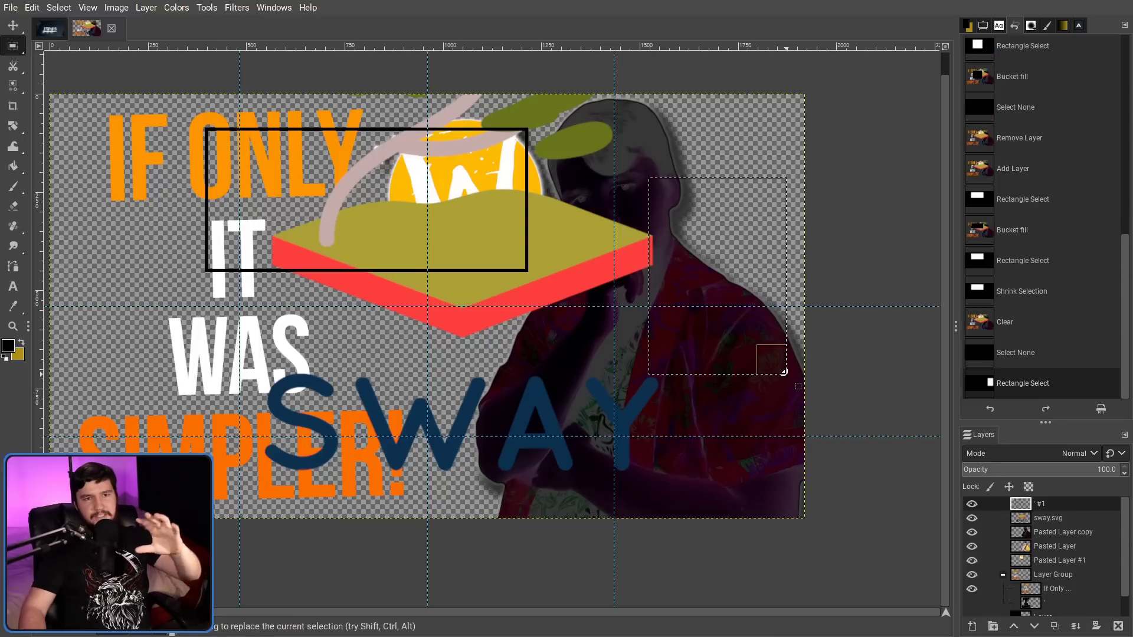